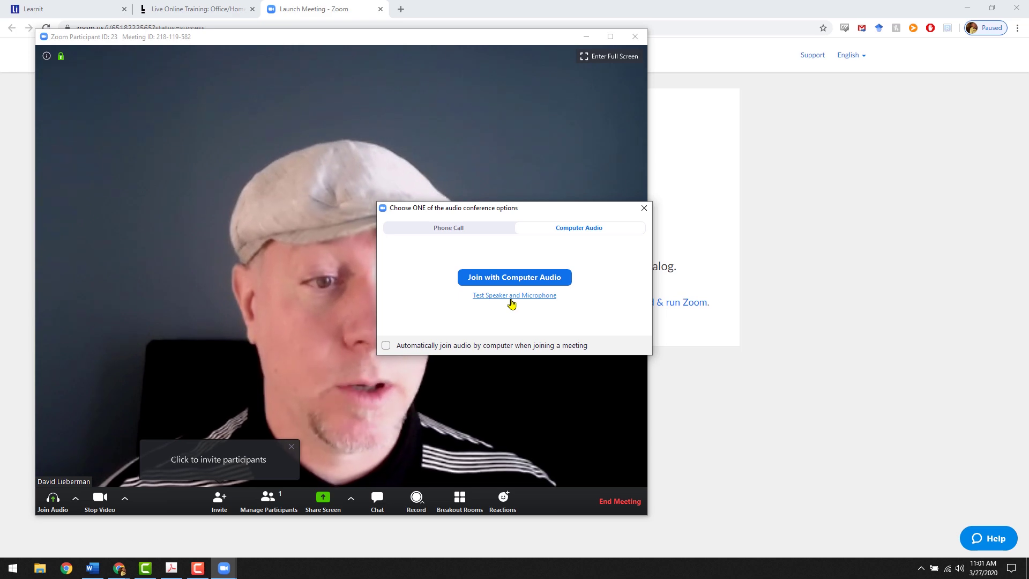
# Run the speaker and microphone test, confirming the ringtone and the microphone replay are both heard.
pyautogui.click(512, 296)
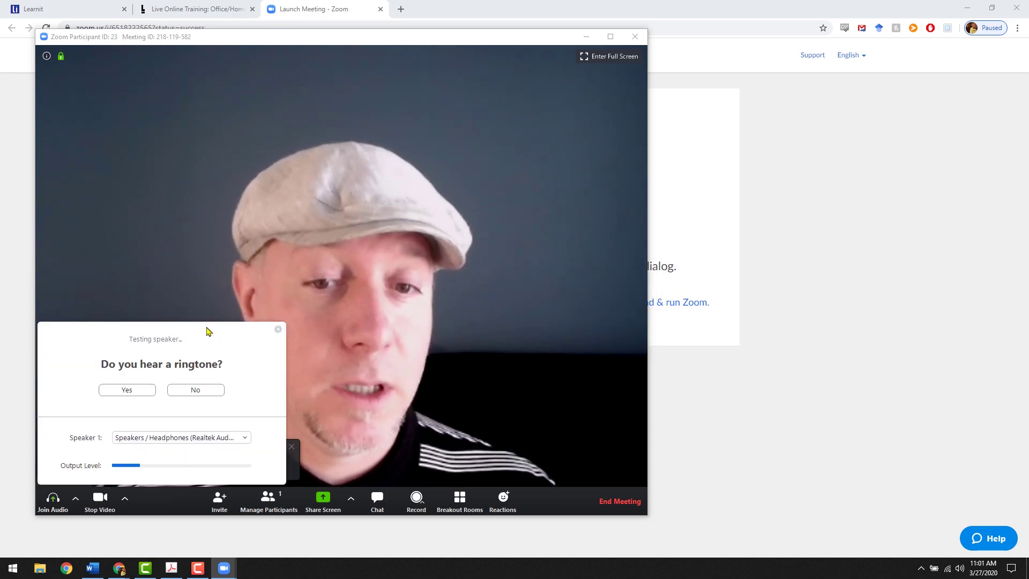
pyautogui.click(128, 390)
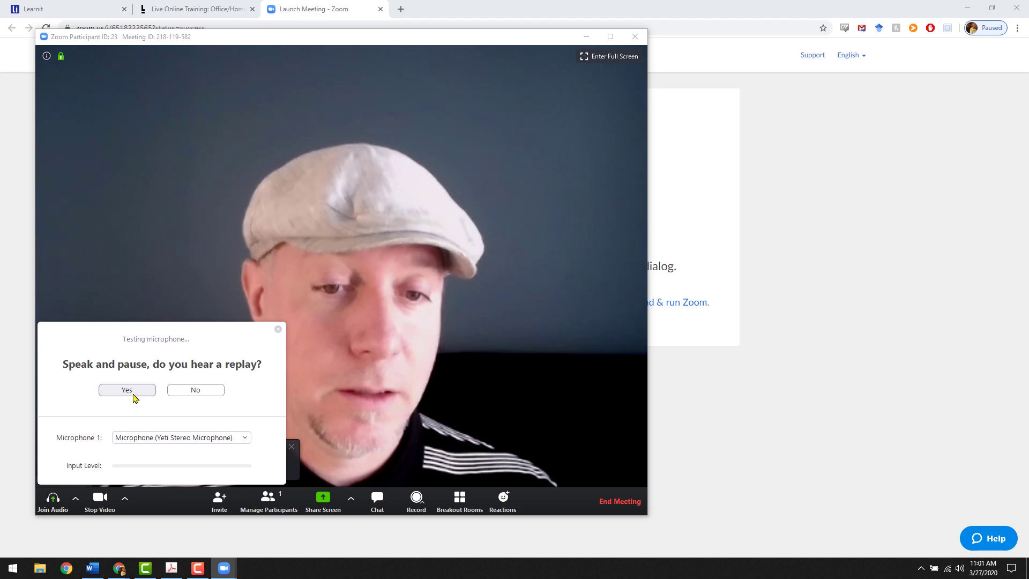
pyautogui.click(130, 392)
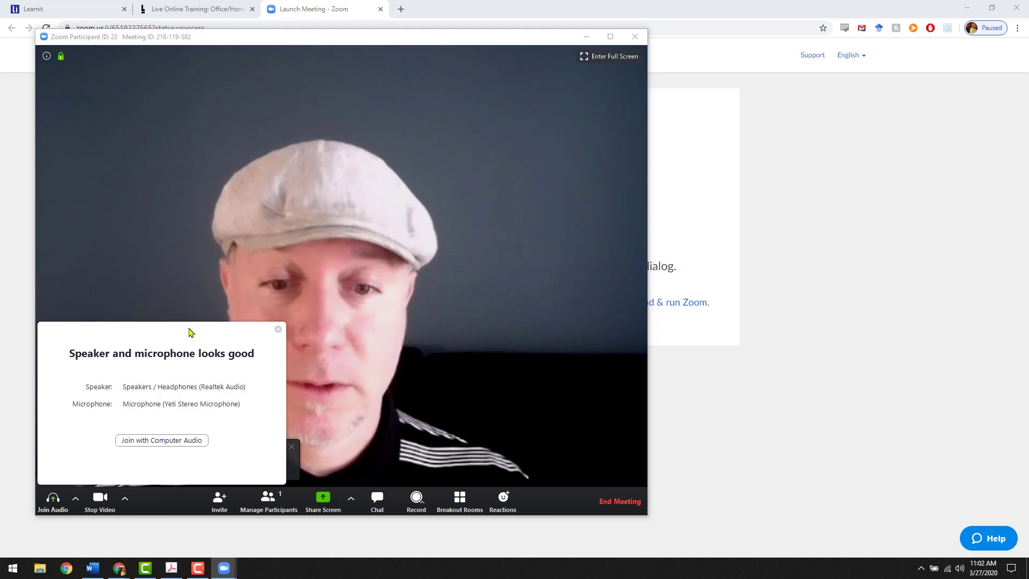
pyautogui.click(156, 441)
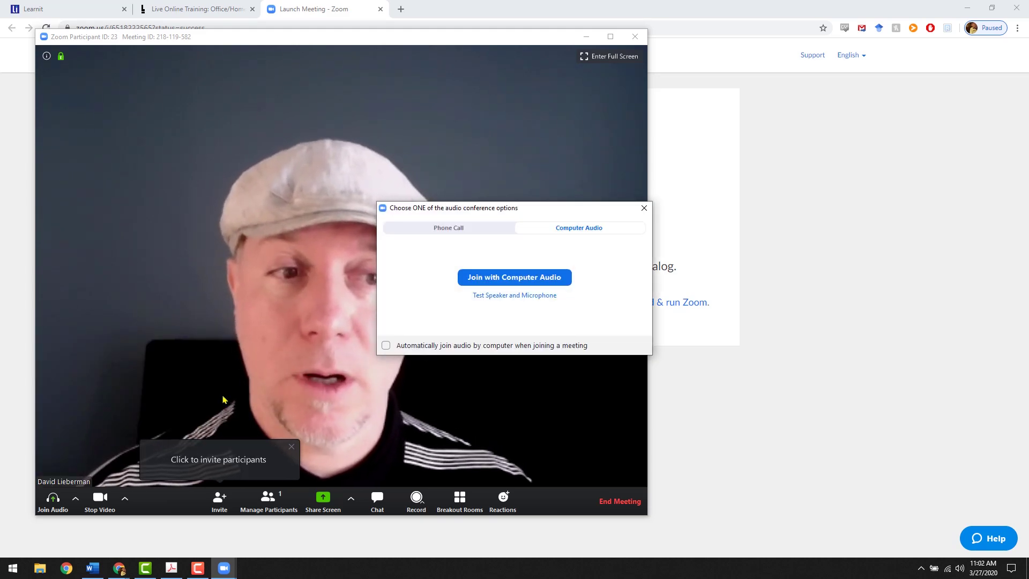
# Join with computer audio and review the list of microphones and speakers.
pyautogui.click(478, 279)
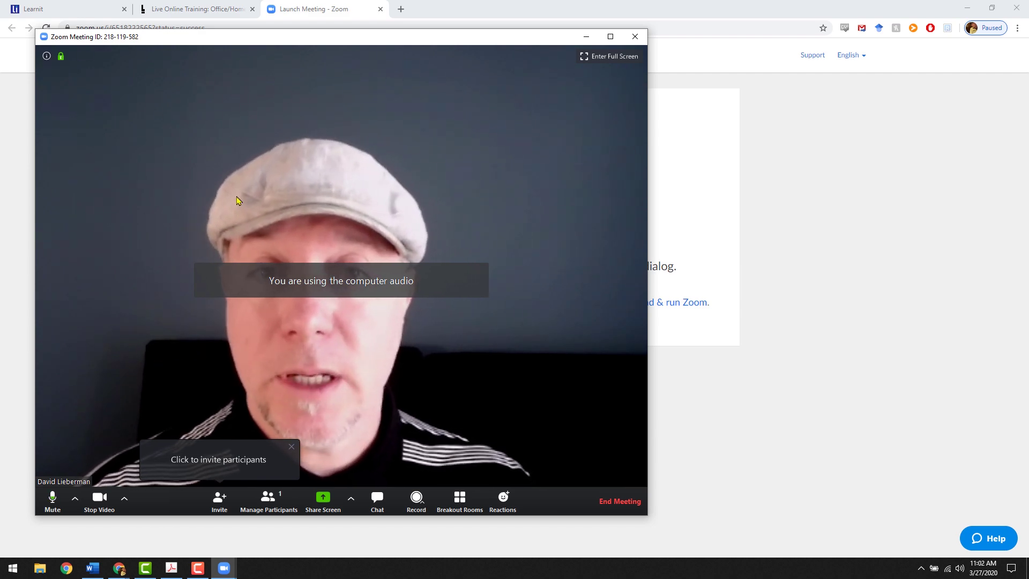
pyautogui.click(75, 499)
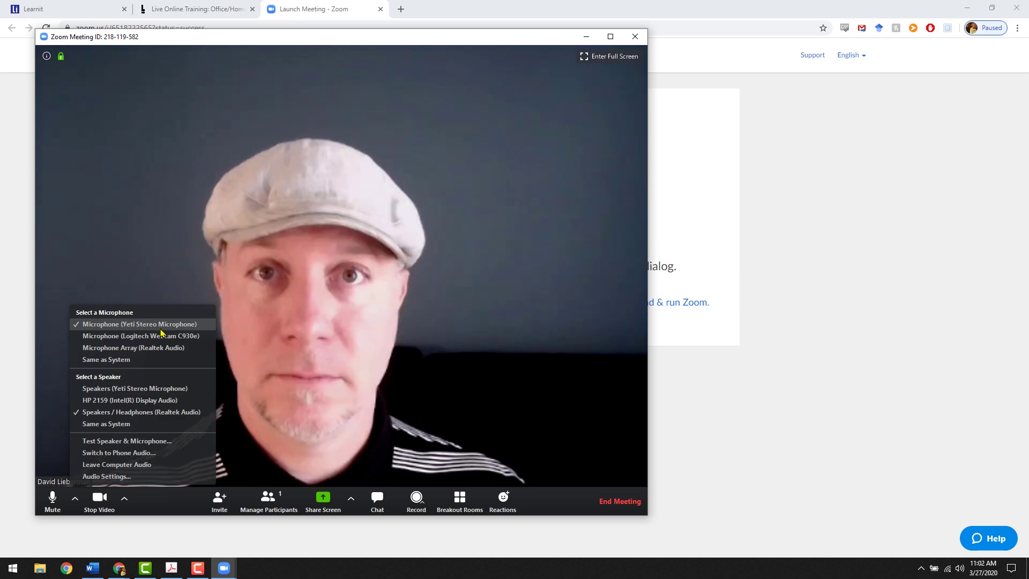
pyautogui.click(168, 508)
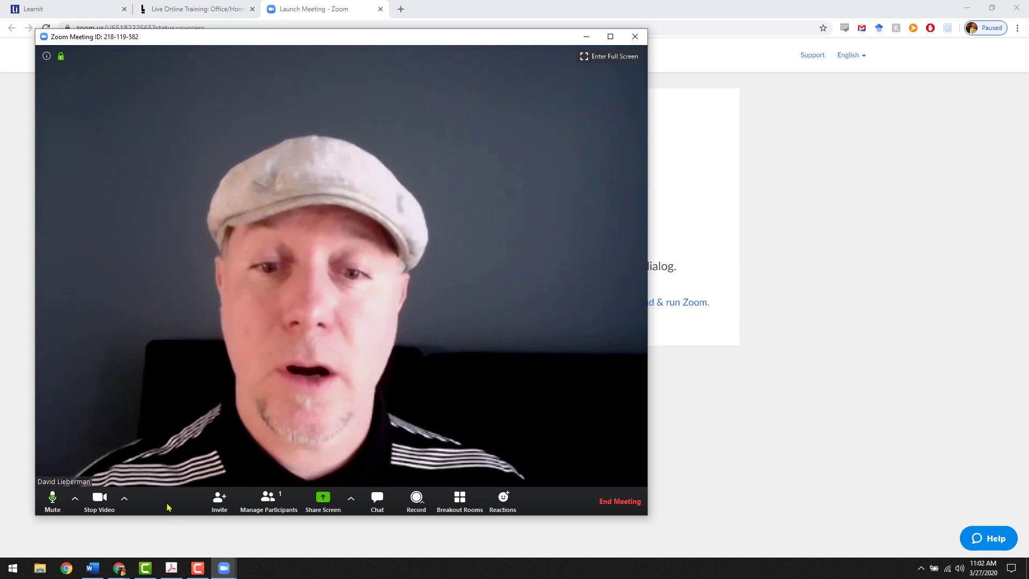
# Mute and unmute the microphone, then turn the camera video off and back on.
pyautogui.click(47, 501)
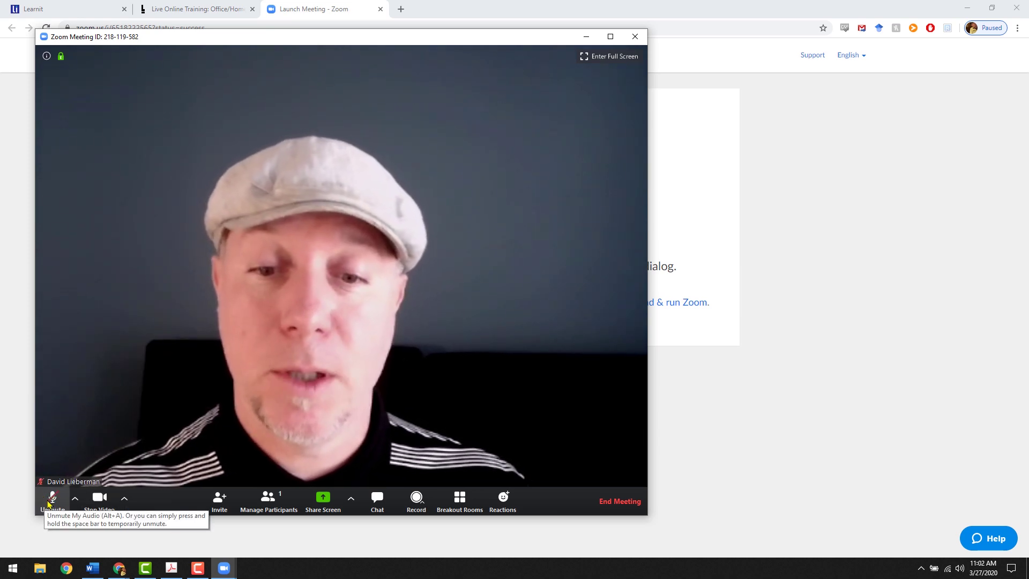
pyautogui.click(52, 501)
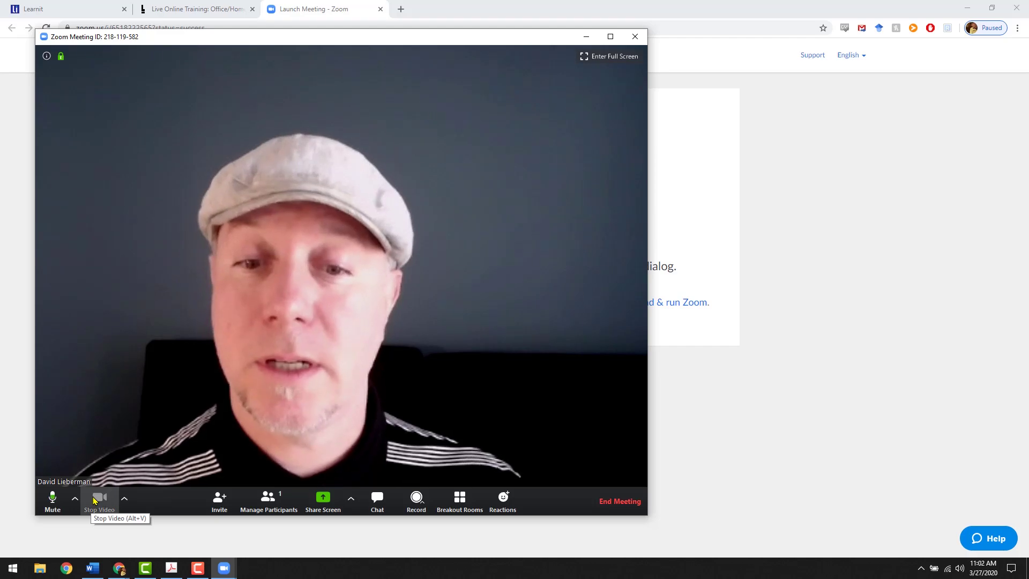
pyautogui.click(95, 501)
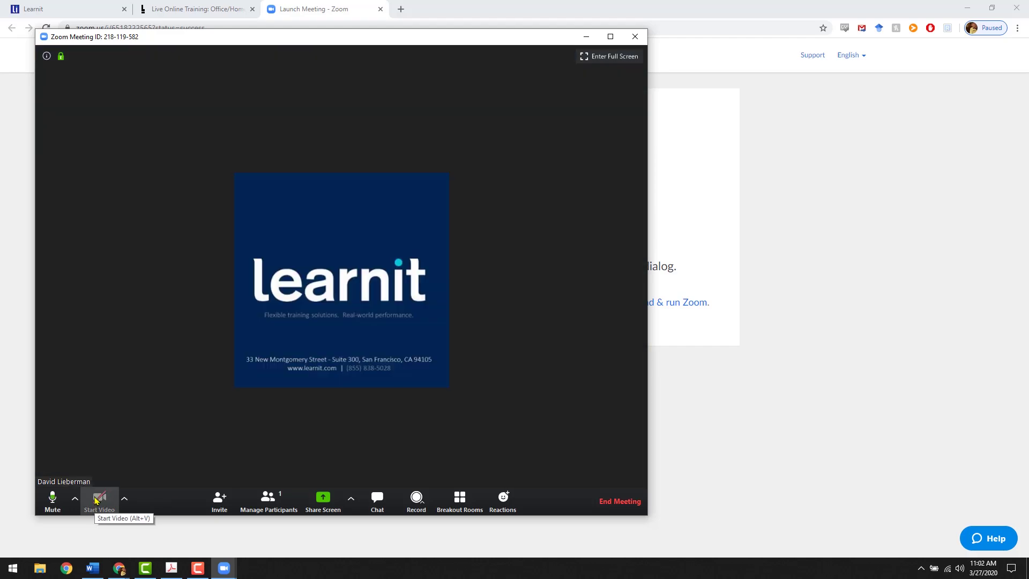
pyautogui.click(96, 501)
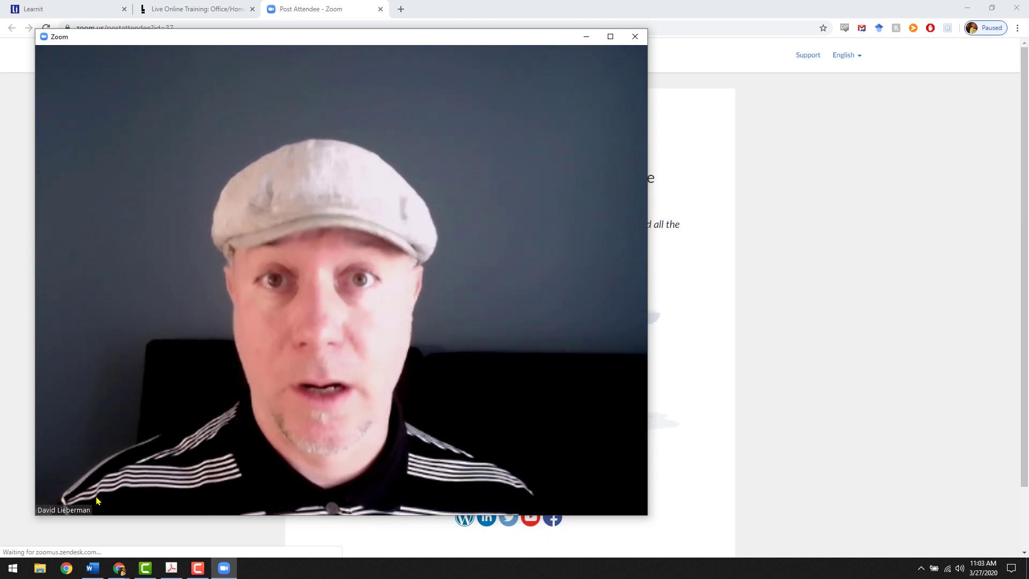
# In the Participants list, rename the host by appending '-Facilitator' to the screen name.
pyautogui.moveTo(98, 500)
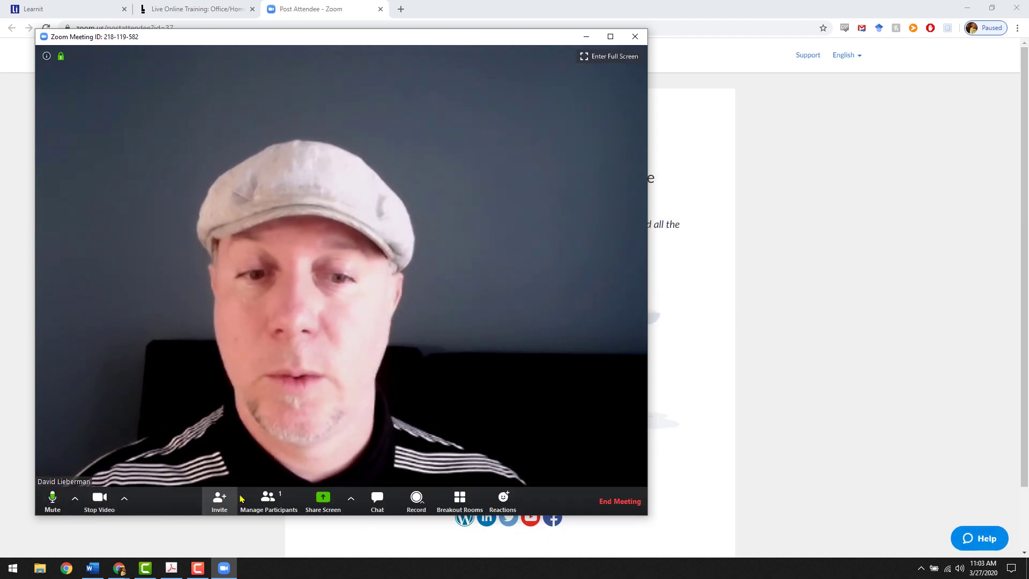
pyautogui.click(284, 497)
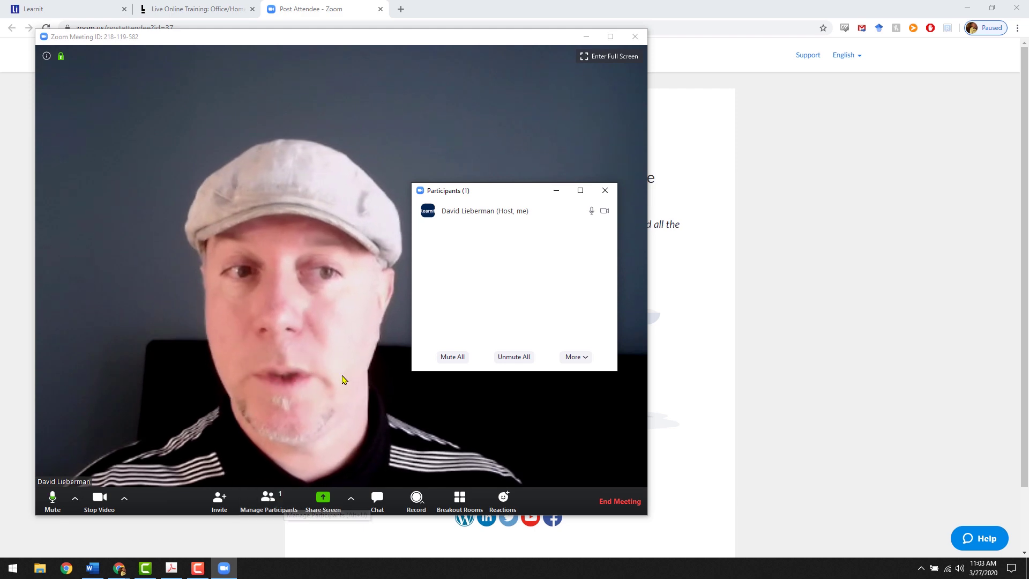
pyautogui.moveTo(506, 221)
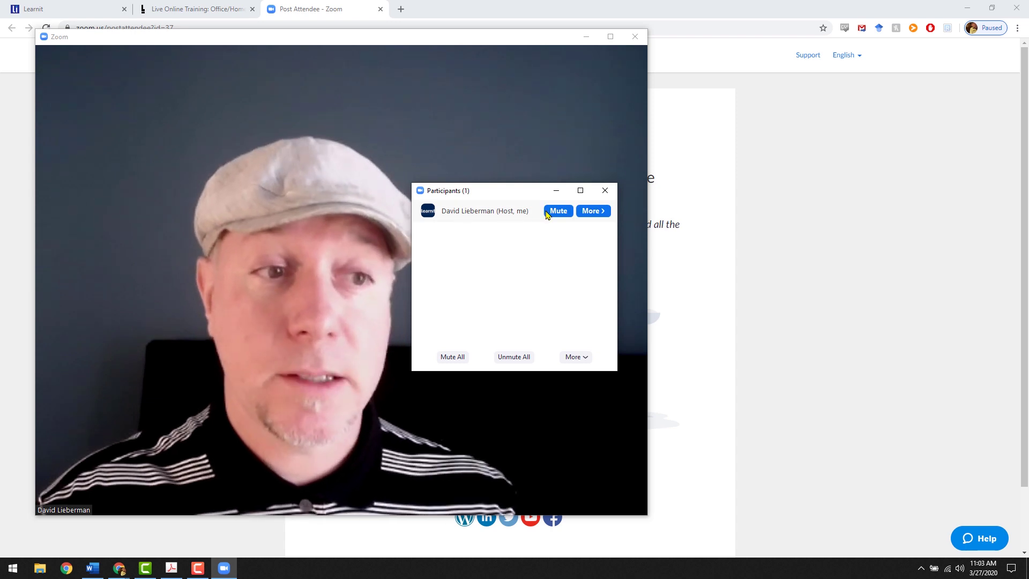
pyautogui.click(587, 213)
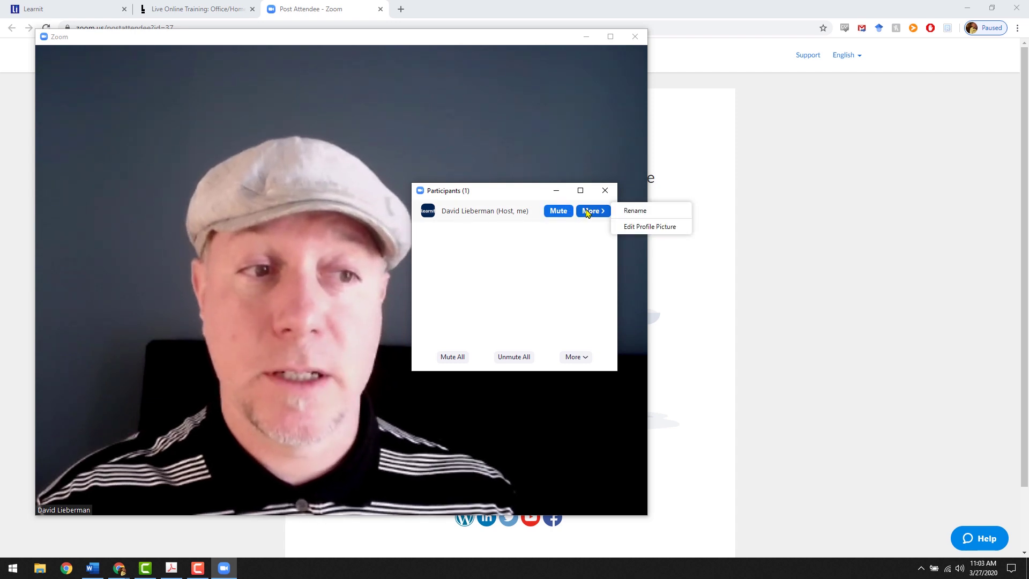
pyautogui.click(634, 211)
pyautogui.click(512, 275)
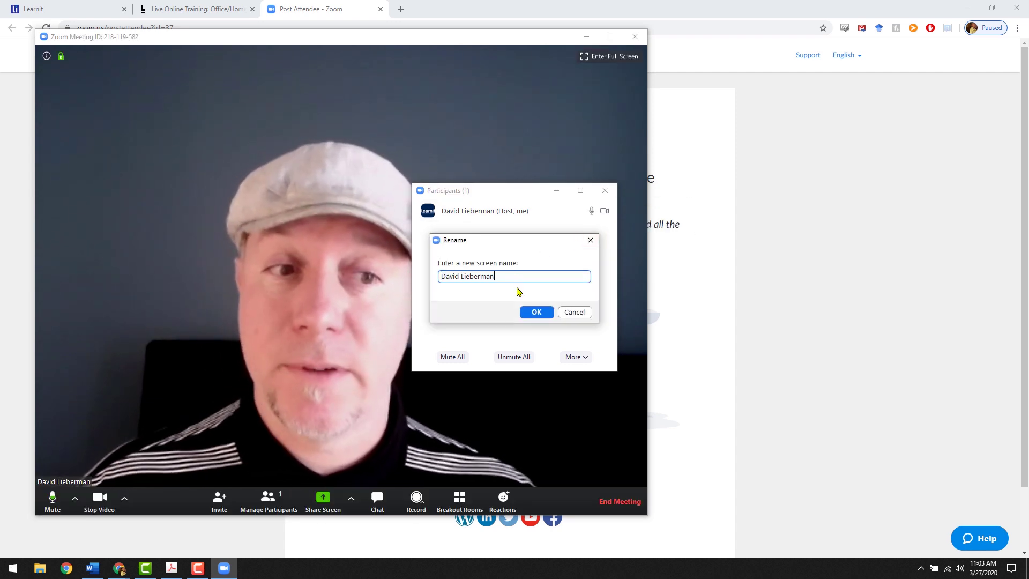
pyautogui.write('-')
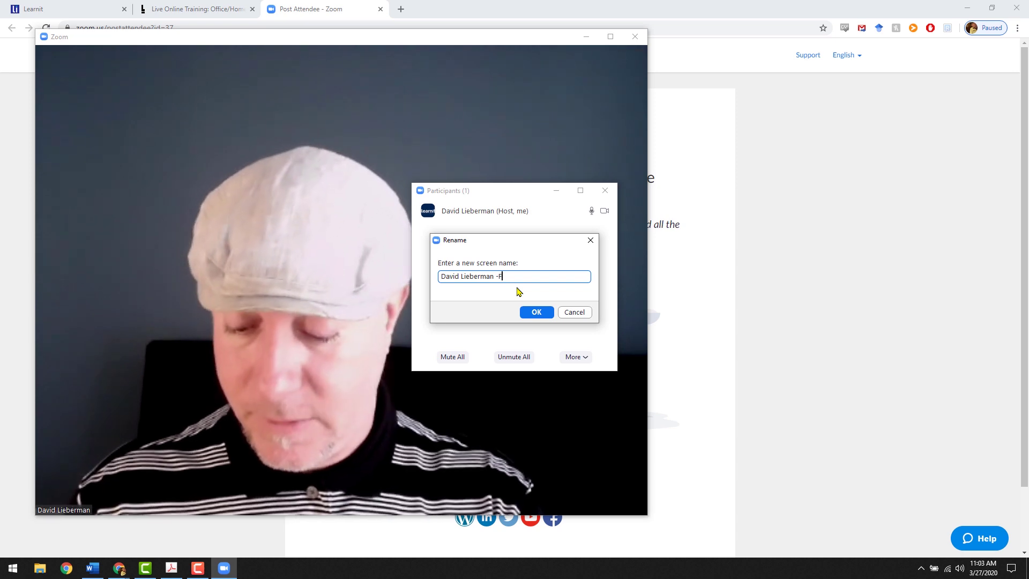
pyautogui.write('Facilitator')
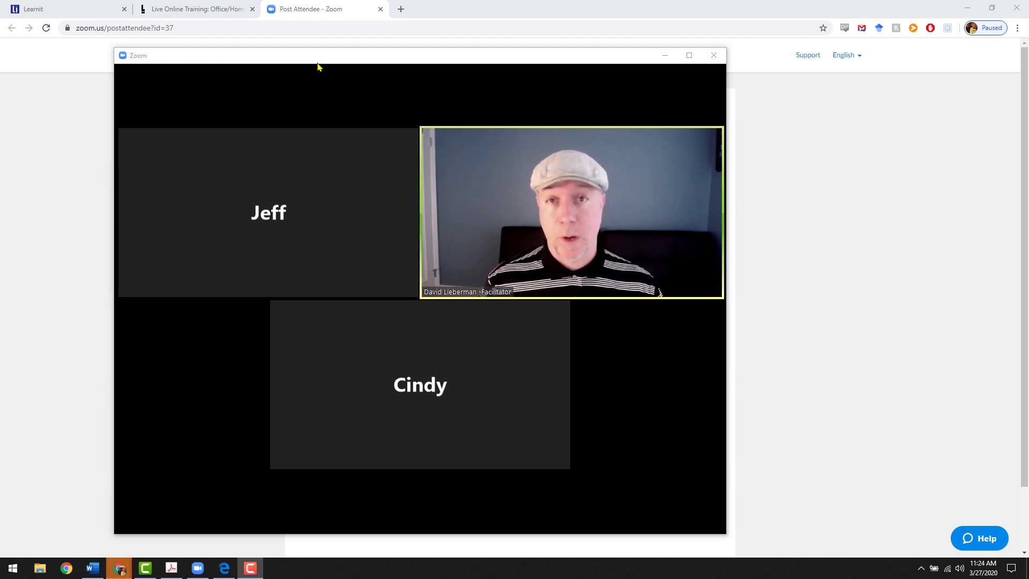
# Open a new Chrome window and move it up and to the right.
pyautogui.moveTo(318, 66)
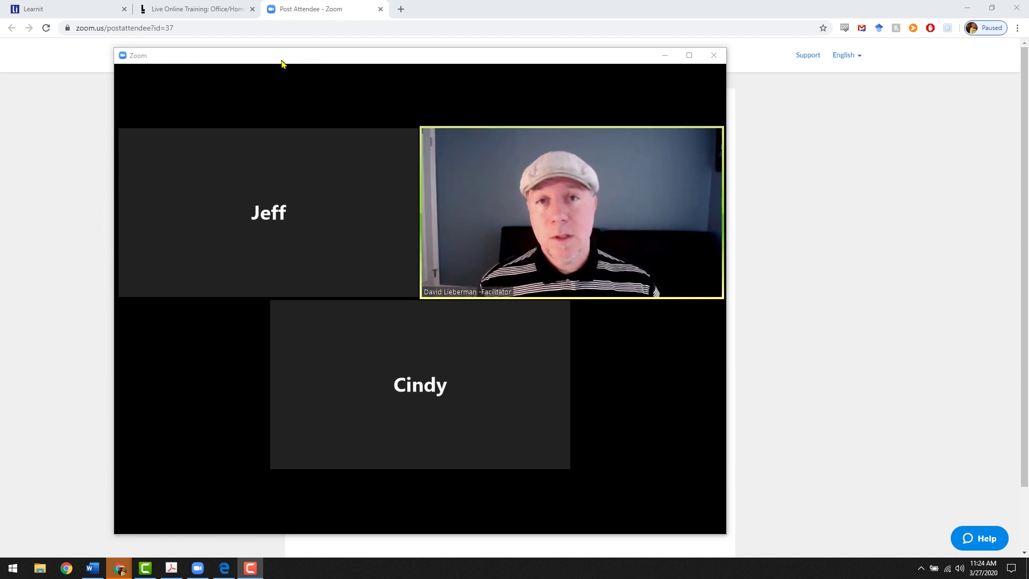
pyautogui.hotkey('ctrl', 'n')
pyautogui.moveTo(466, 95); pyautogui.dragTo(559, 23)
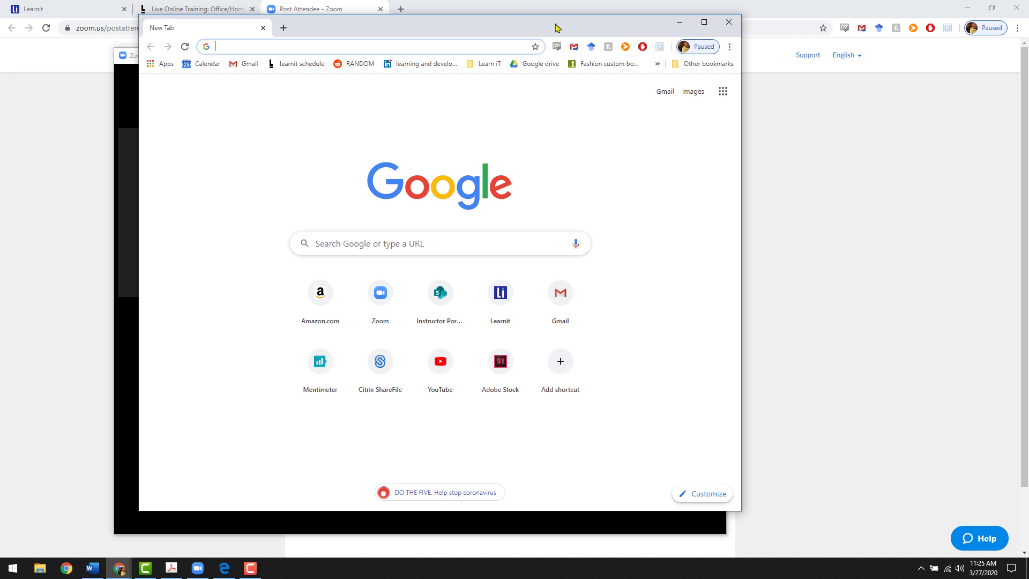
# Open an incognito Chrome window and close the regular browser window.
pyautogui.hotkey('ctrl', 'shift', 'n')
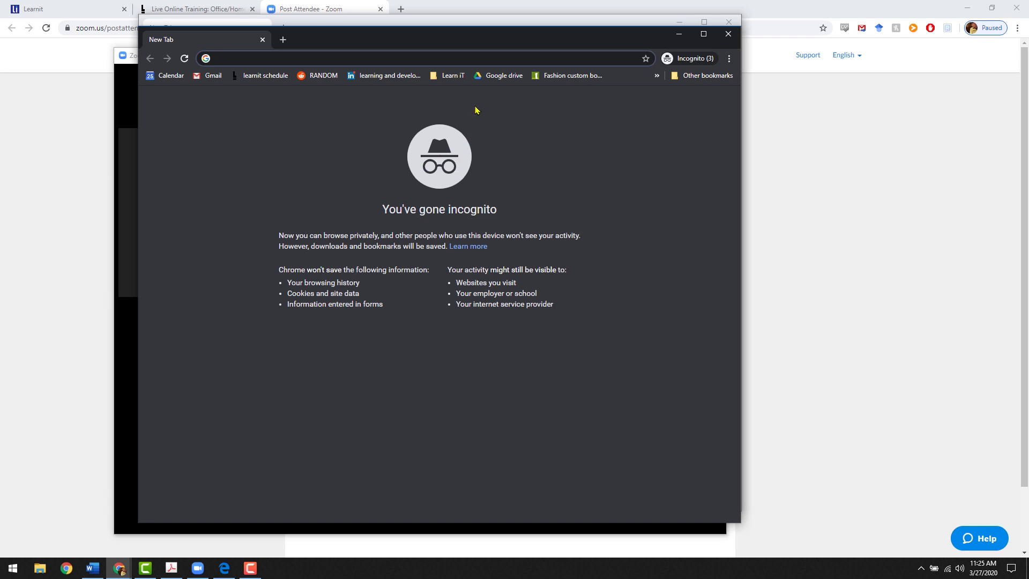
pyautogui.moveTo(502, 42); pyautogui.dragTo(493, 50)
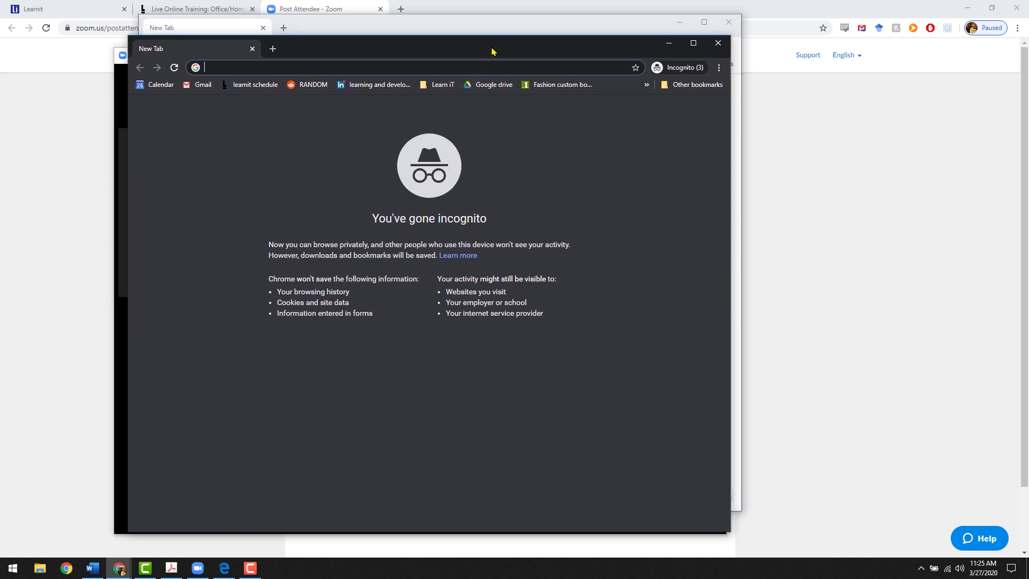
pyautogui.click(563, 24)
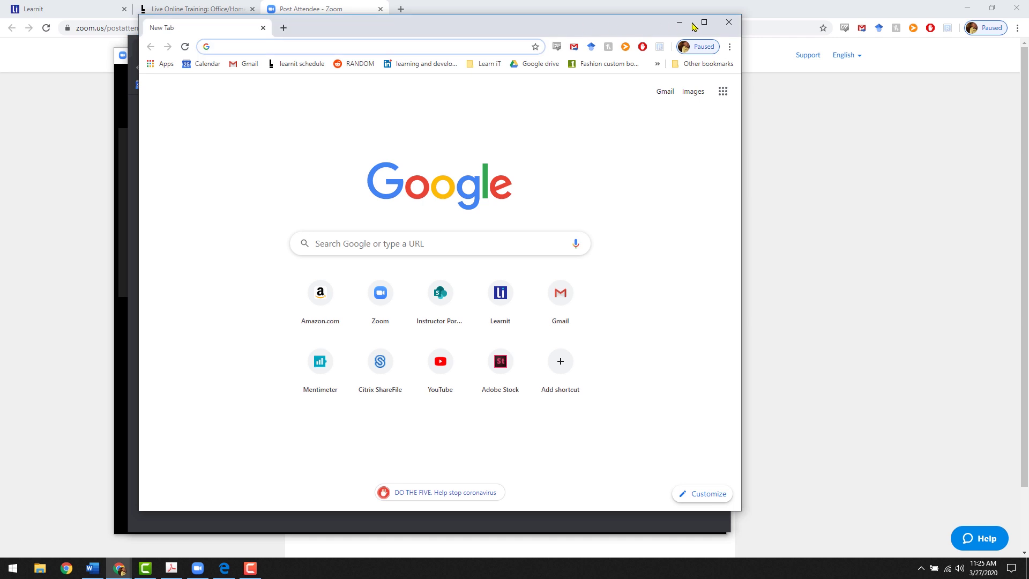
pyautogui.click(729, 22)
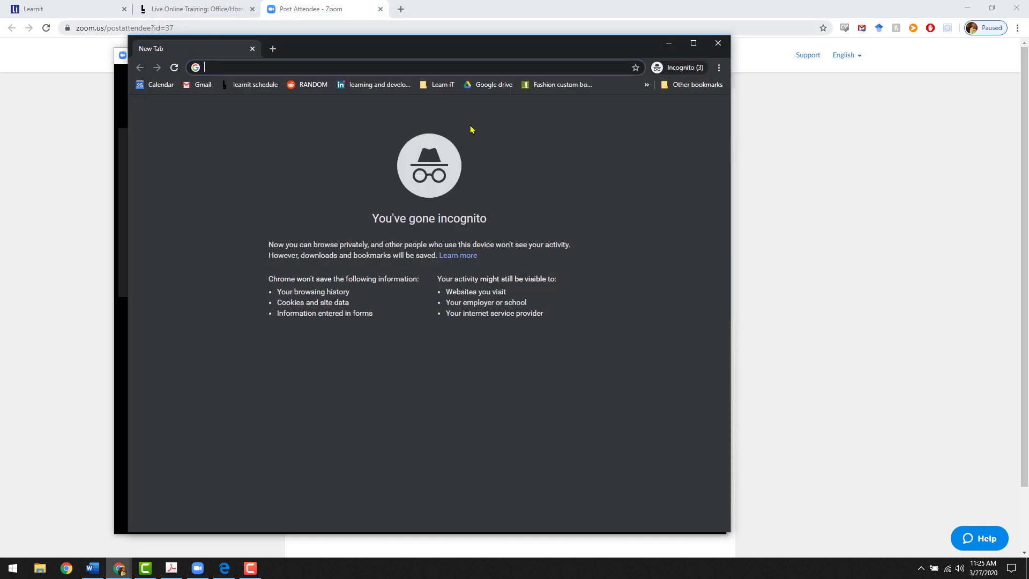
# Go to the pasted zoom.us/j meeting link and cancel the 'Open Zoom?' prompt.
pyautogui.write('https://zoom.us/j/218119582')
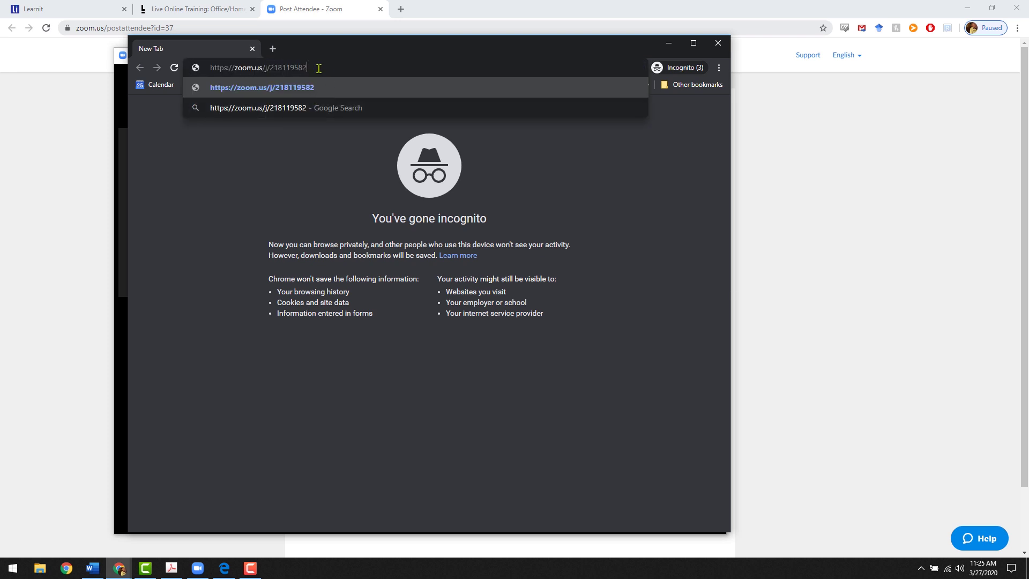
pyautogui.press('Return')
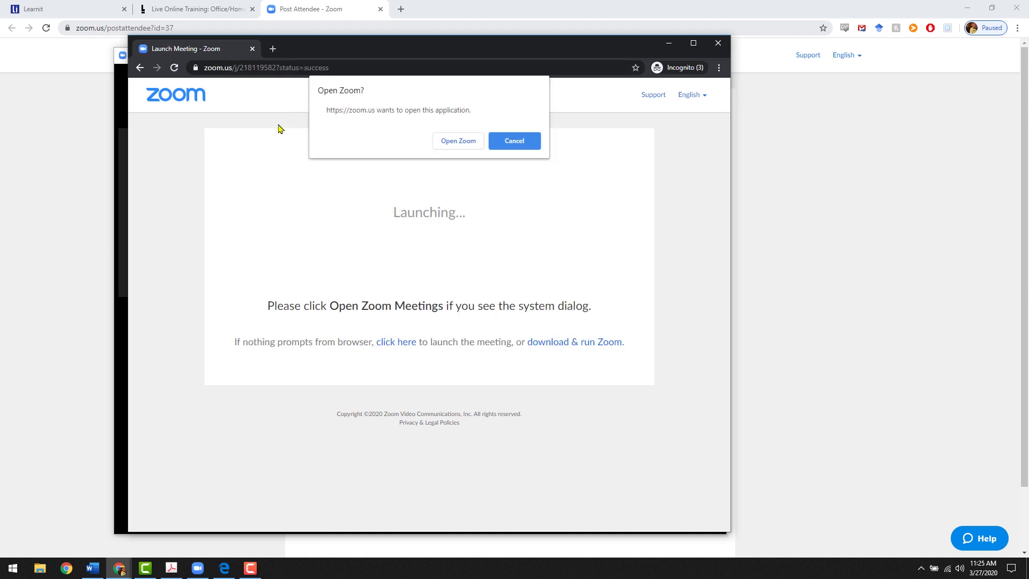
pyautogui.click(534, 144)
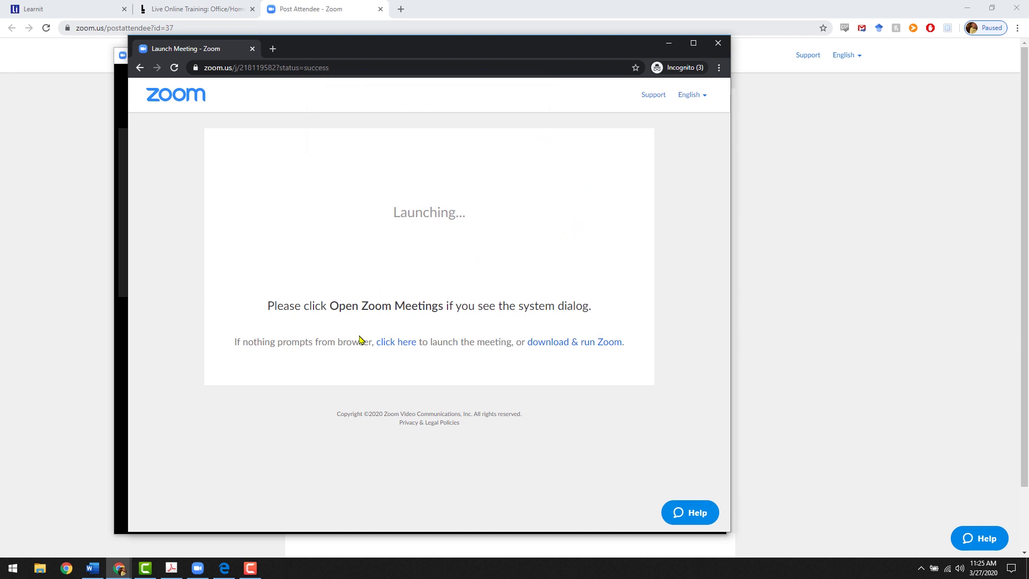
pyautogui.click(391, 346)
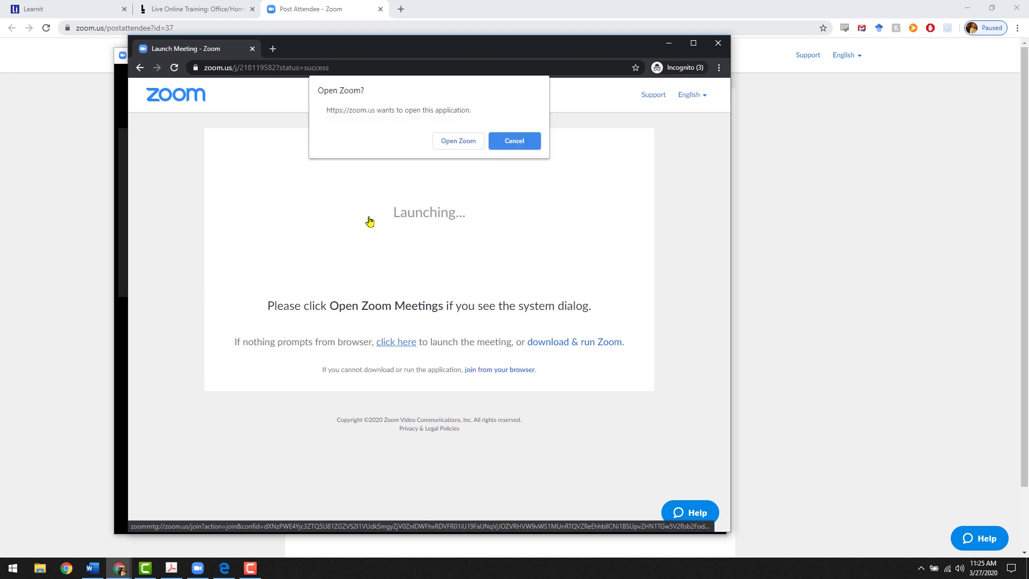
pyautogui.click(518, 145)
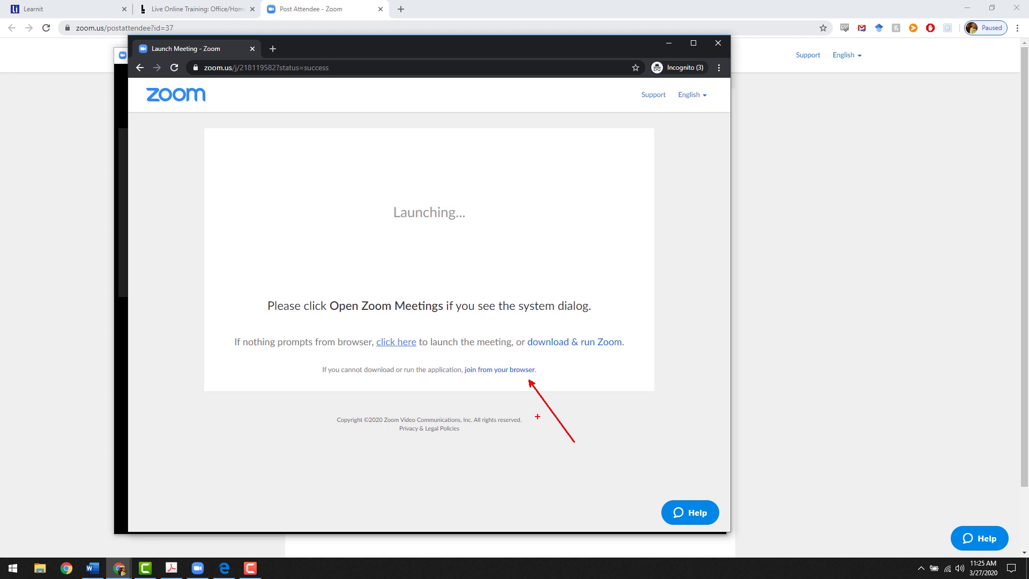
# Choose join from your browser, enter the participant's display name, and join.
pyautogui.click(516, 372)
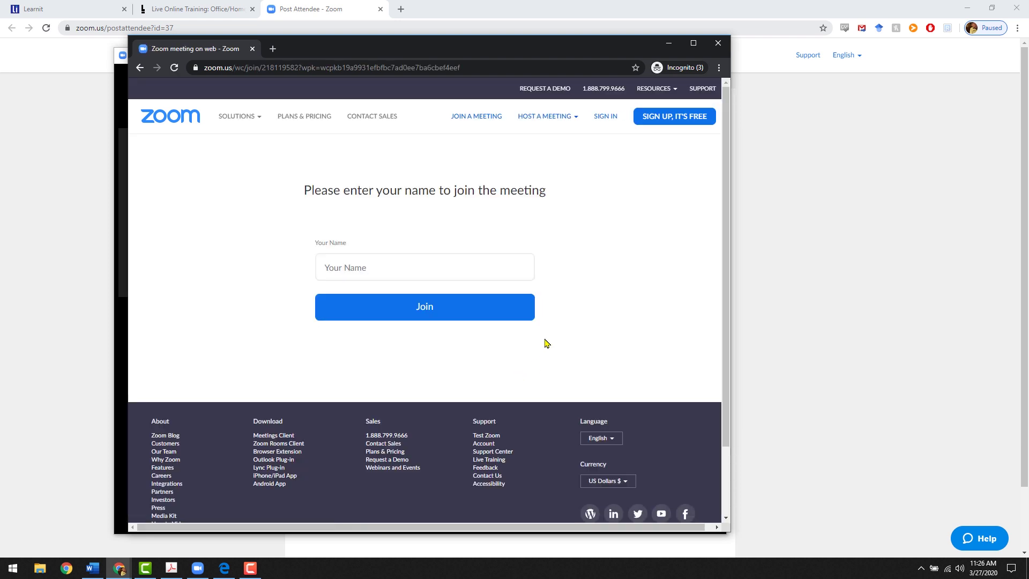
pyautogui.click(354, 270)
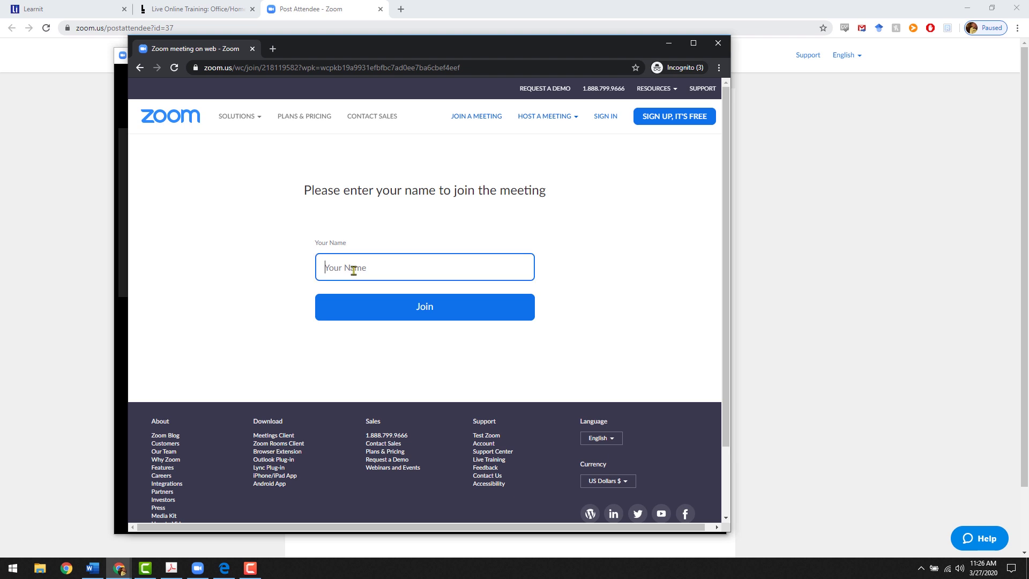
pyautogui.write('Liz')
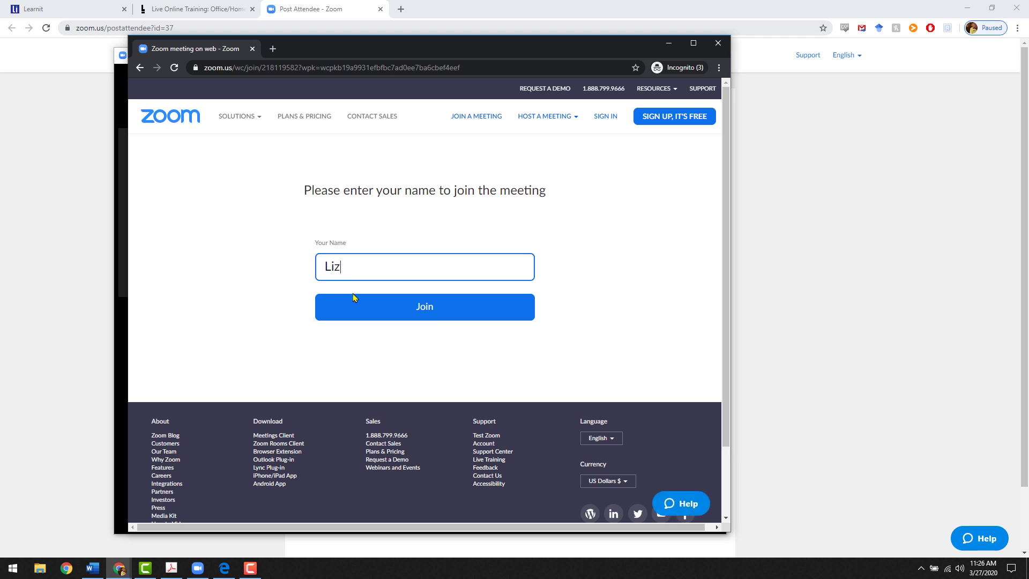
pyautogui.click(355, 314)
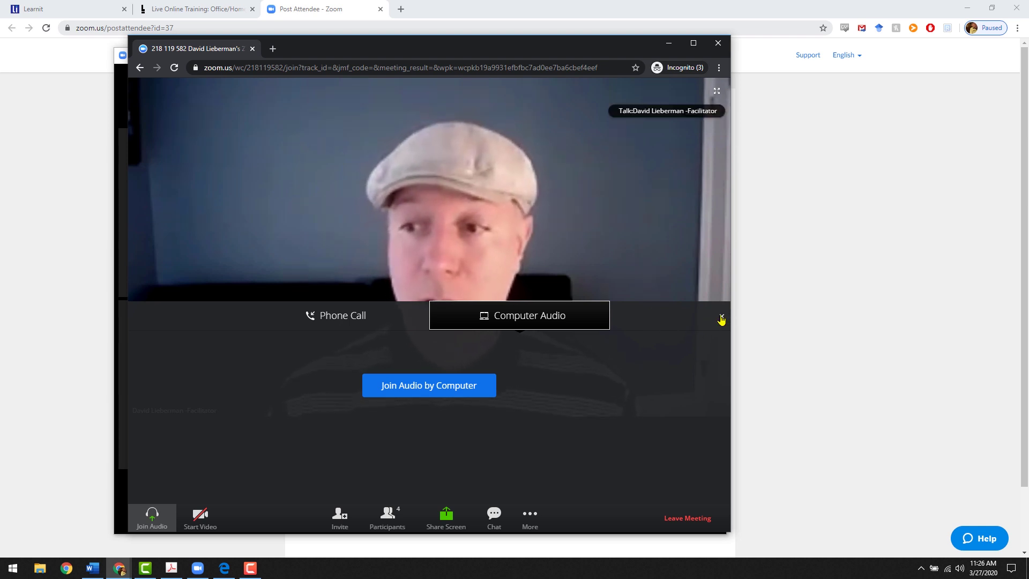
# Close the Phone Call / Computer Audio panel.
pyautogui.click(719, 317)
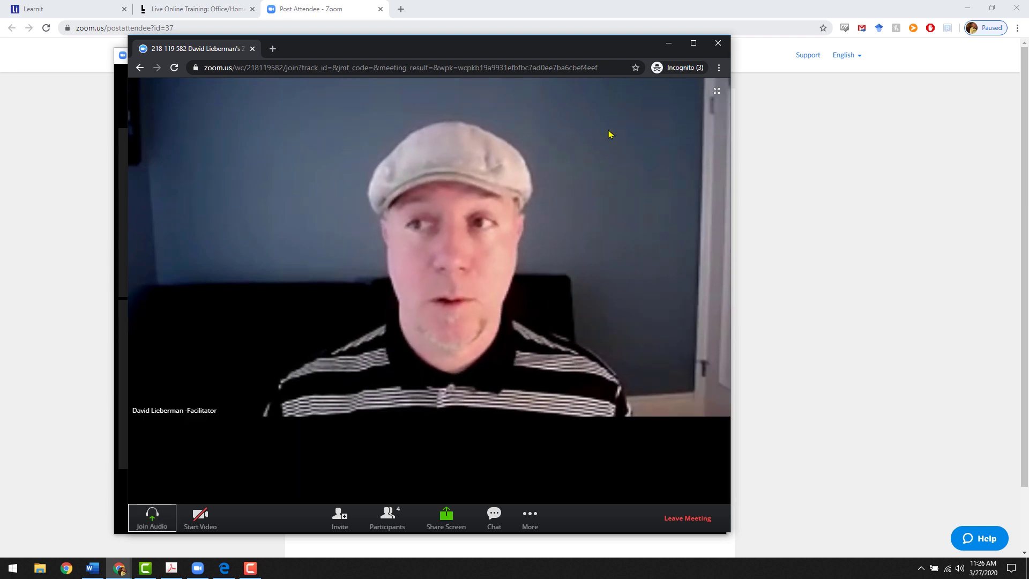
pyautogui.click(669, 46)
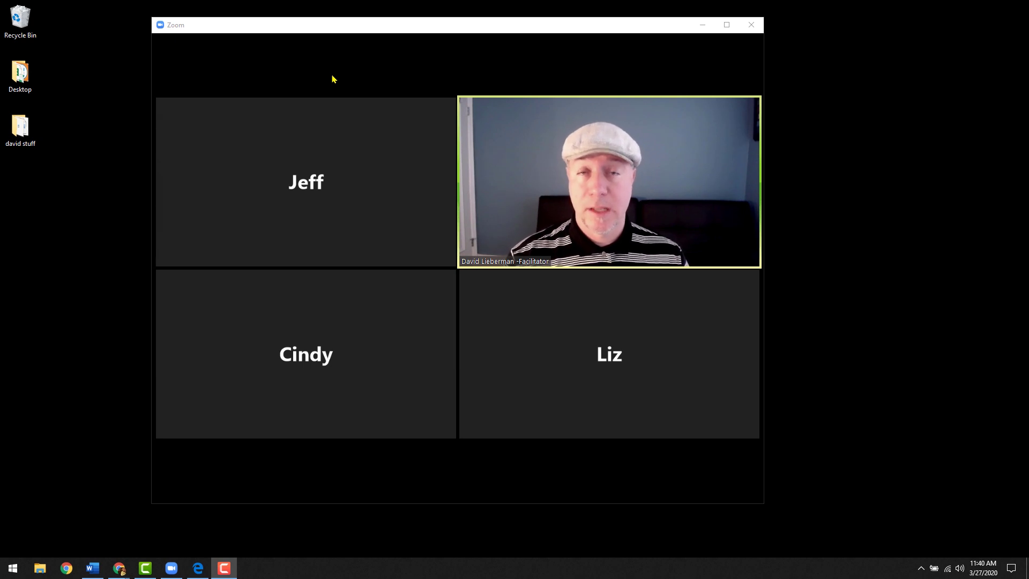
pyautogui.moveTo(329, 78)
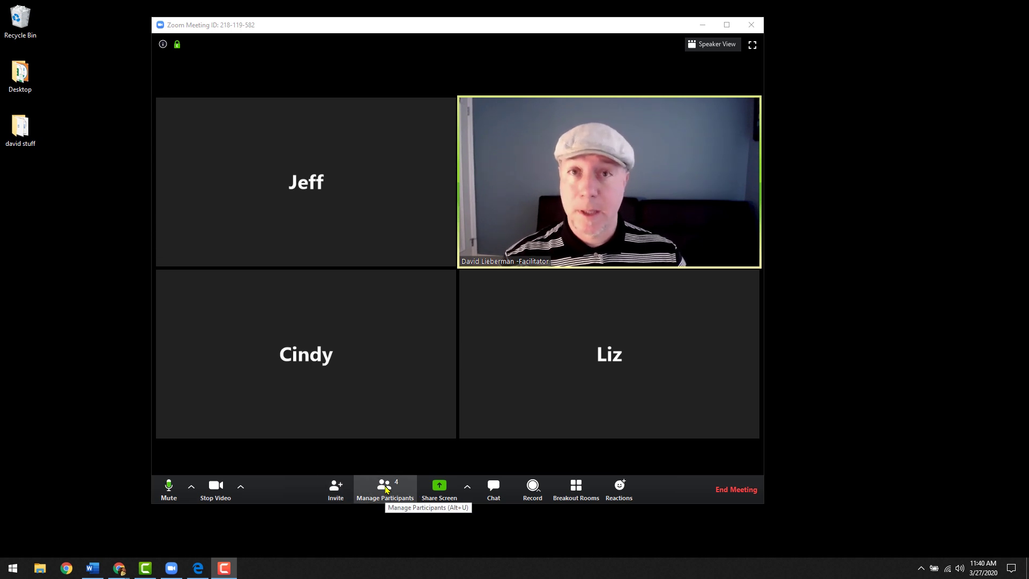
# Open the Participants panel and bring up the More menu for the attendee to rename.
pyautogui.click(385, 489)
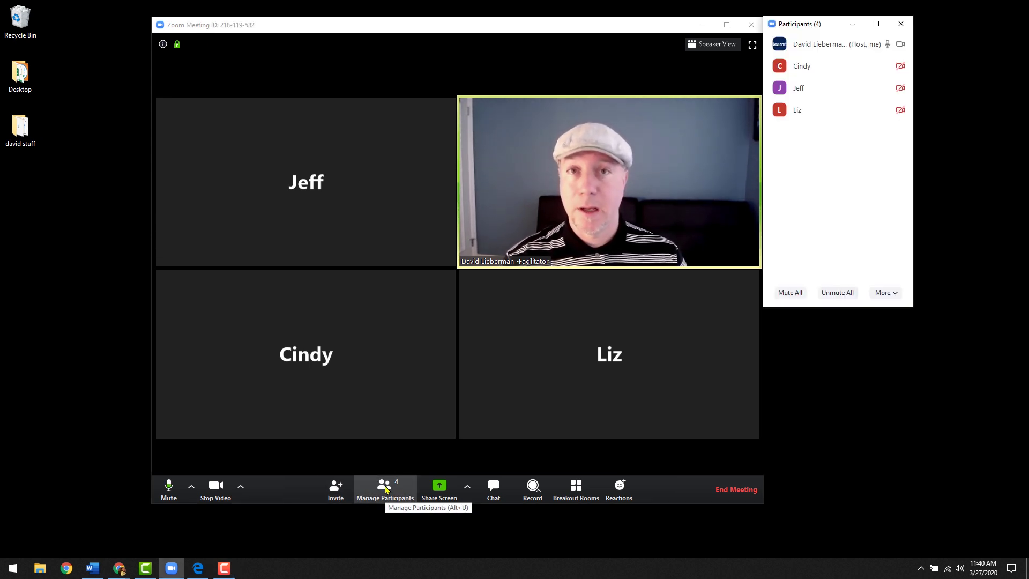
pyautogui.moveTo(898, 66)
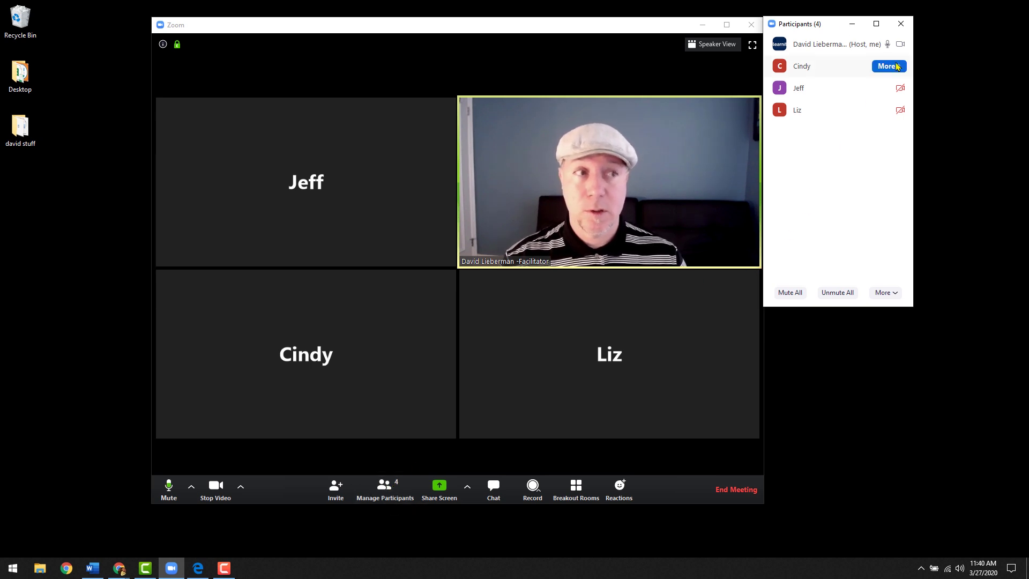
pyautogui.moveTo(814, 17)
pyautogui.mouseDown()
pyautogui.moveTo(862, 27)
pyautogui.moveTo(817, 27)
pyautogui.mouseUp()
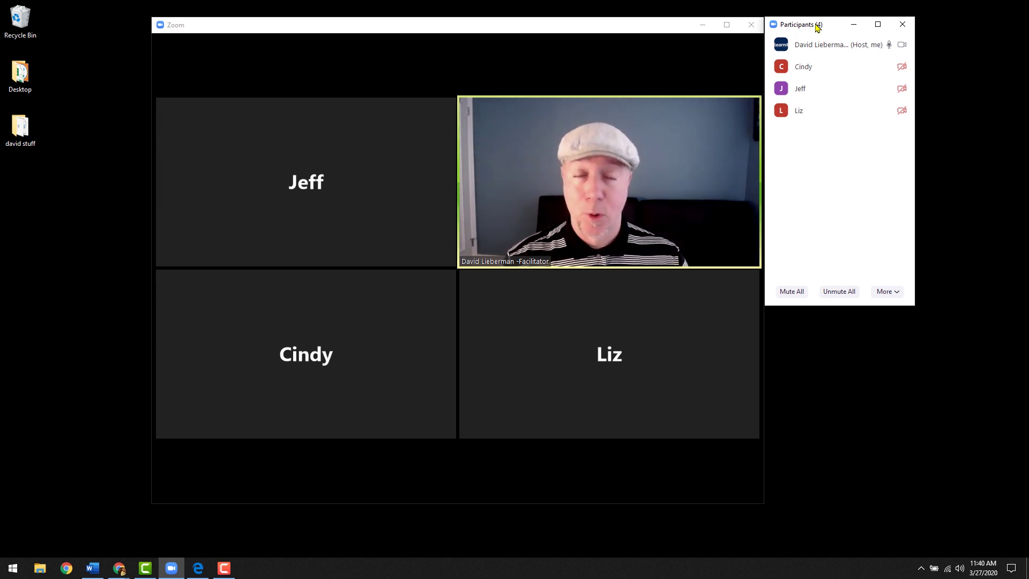
pyautogui.moveTo(828, 69)
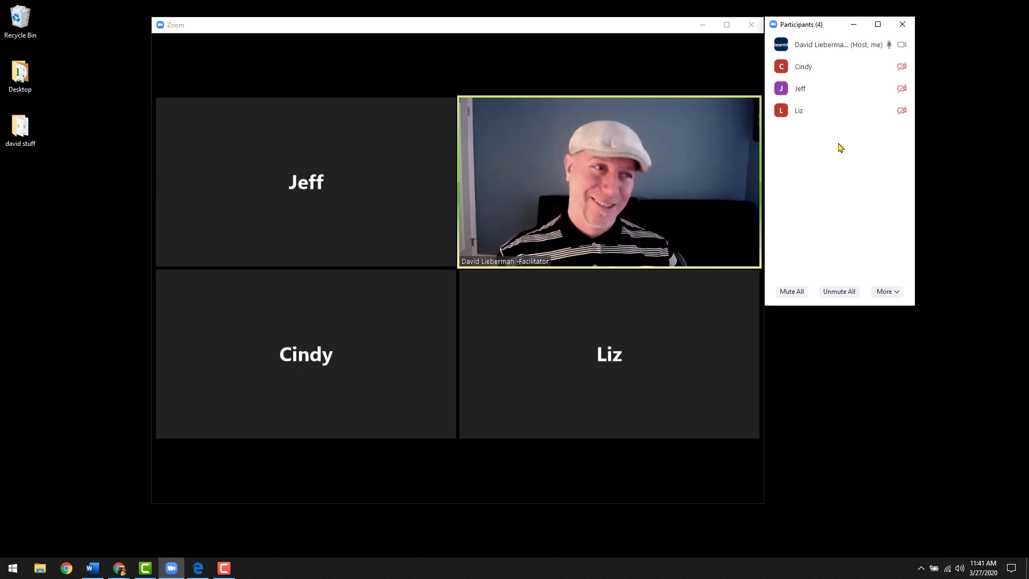
pyautogui.moveTo(831, 89)
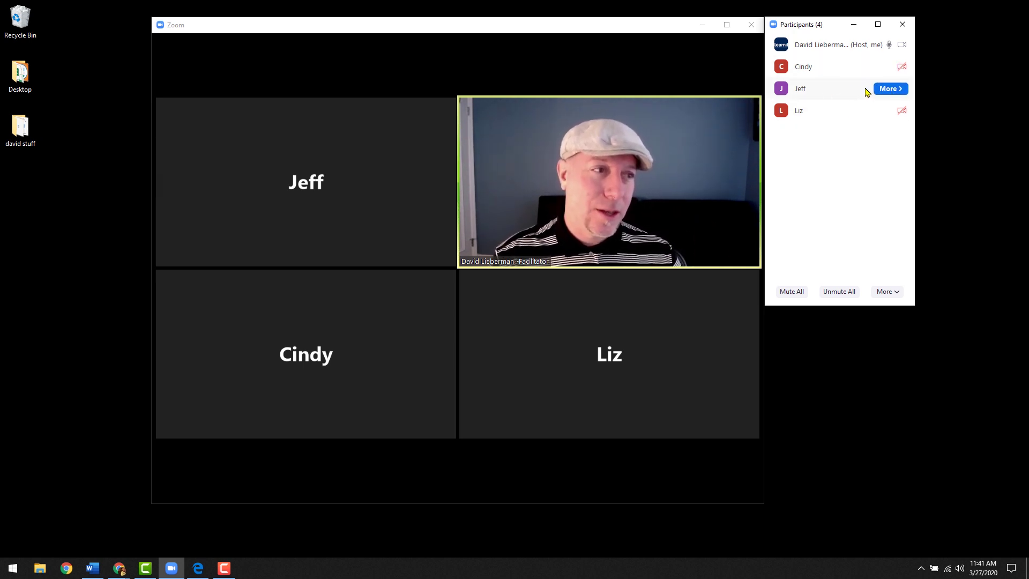
pyautogui.moveTo(857, 108)
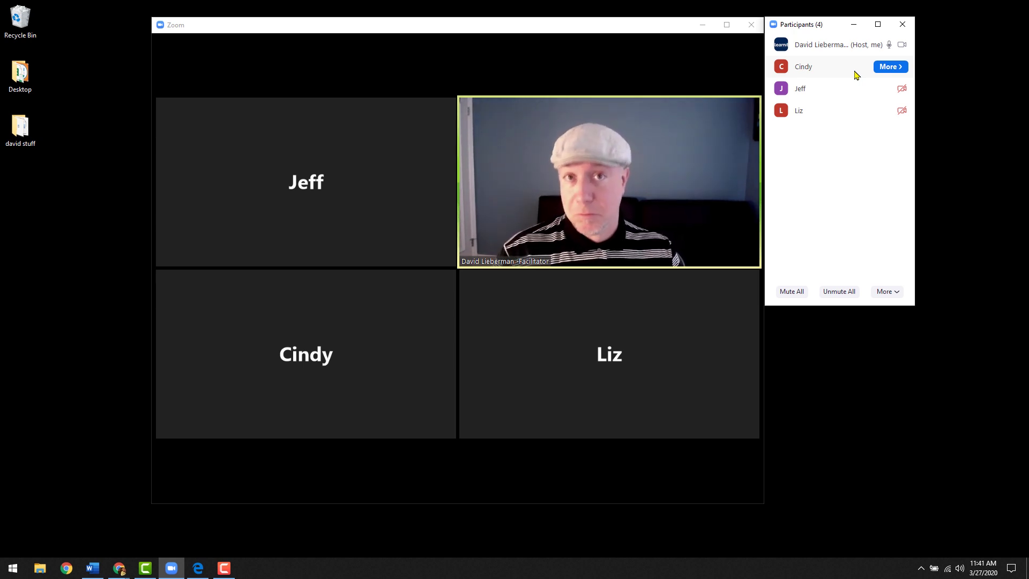
pyautogui.click(889, 68)
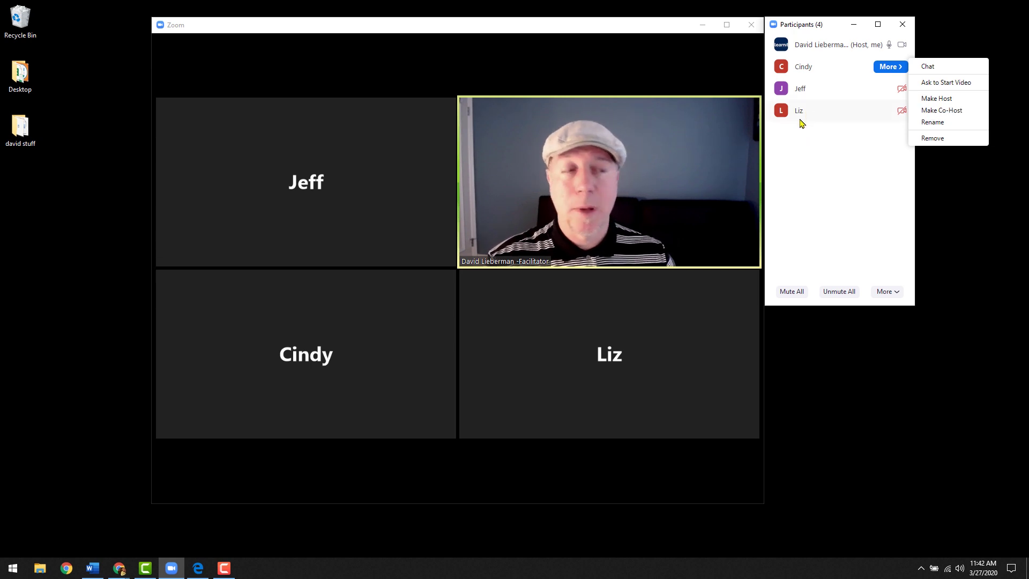
# Rename the attendee, adding a last-name initial after their existing screen name.
pyautogui.click(940, 123)
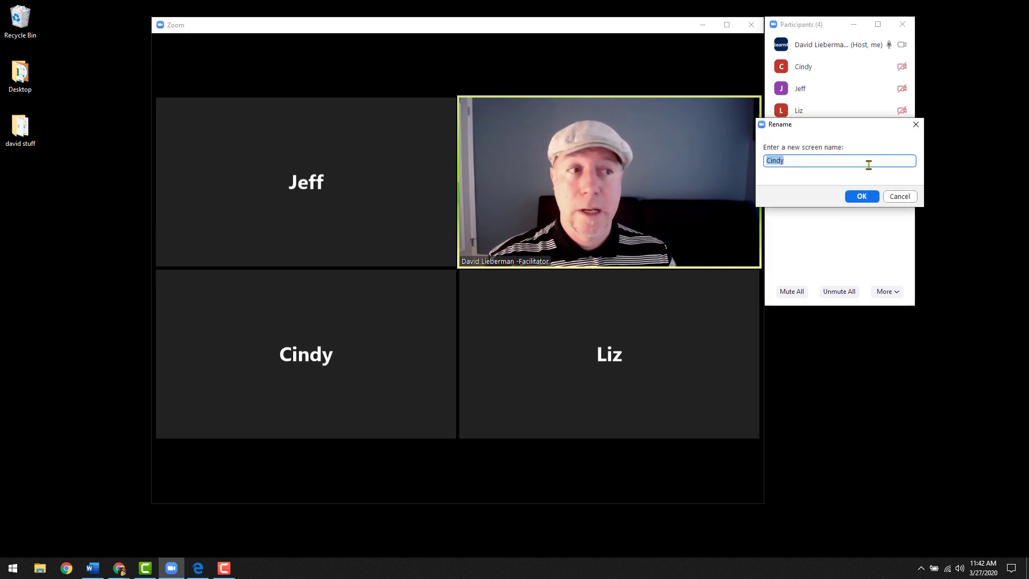
pyautogui.click(817, 166)
pyautogui.write('P')
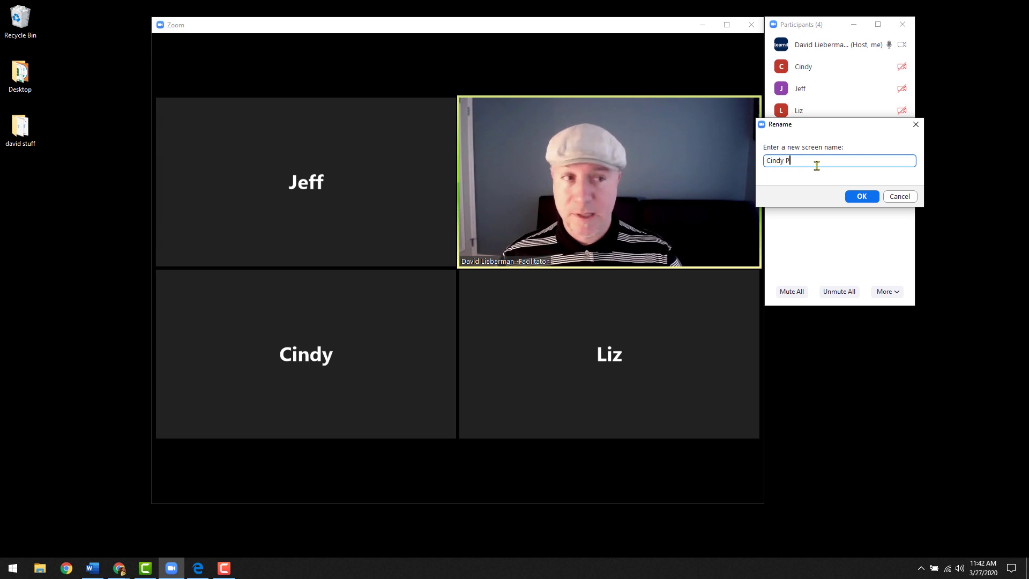
pyautogui.click(856, 197)
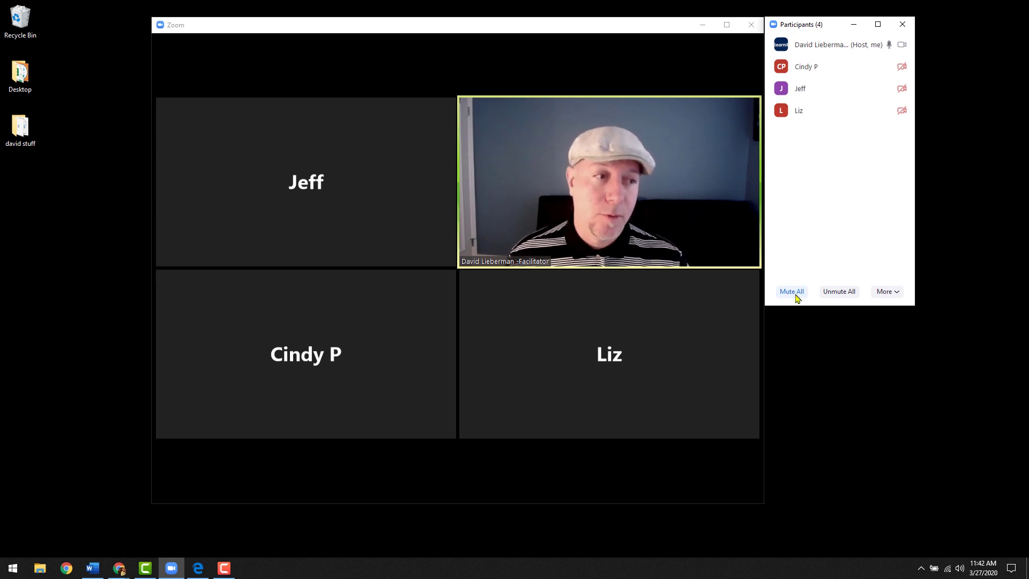
pyautogui.click(889, 293)
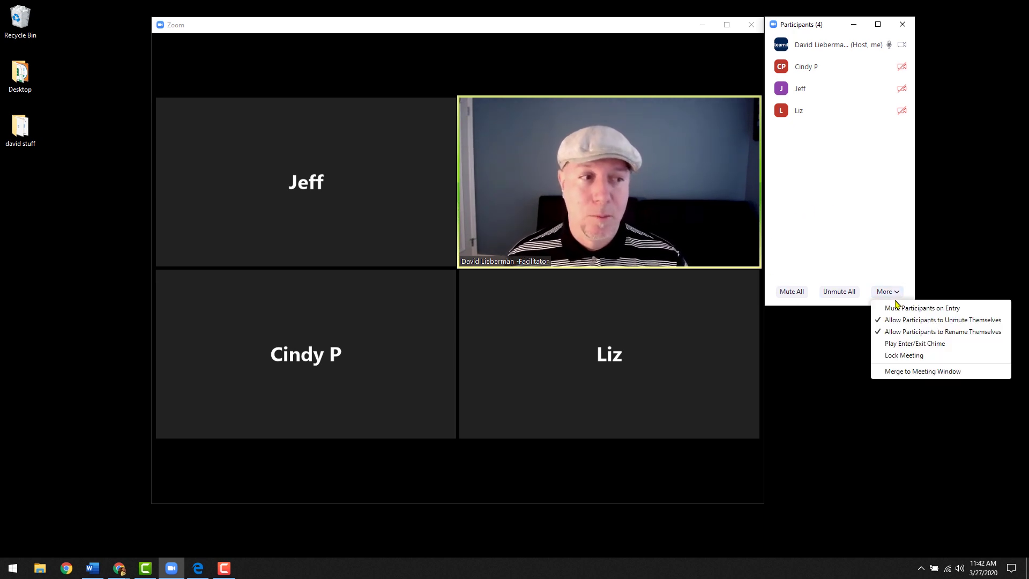
pyautogui.click(869, 224)
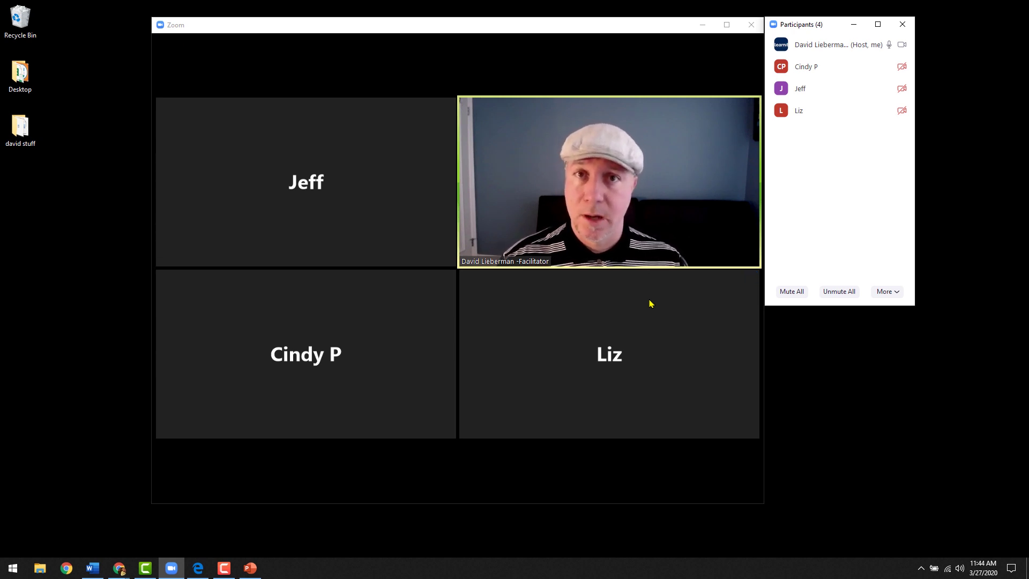
pyautogui.moveTo(630, 310)
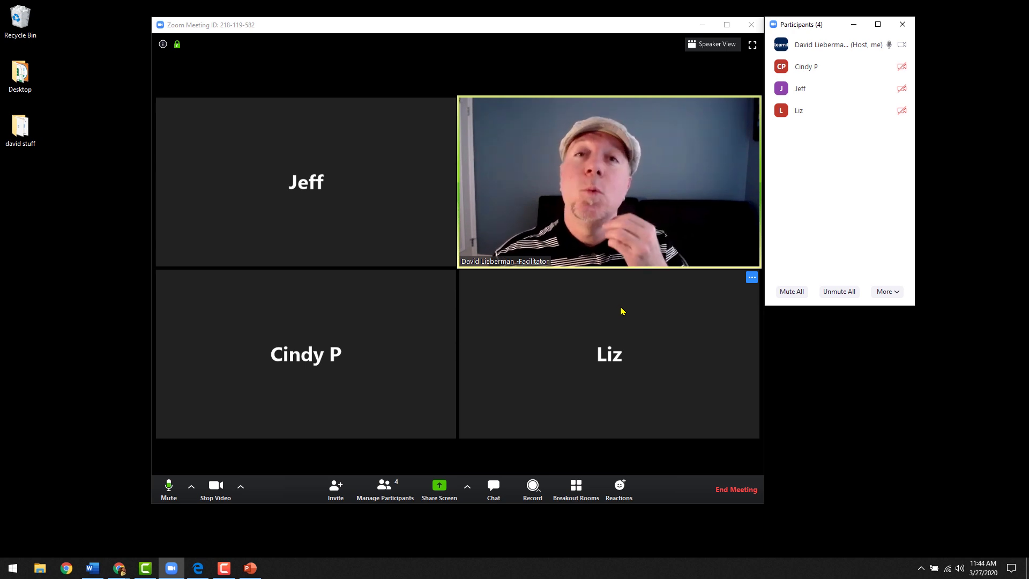
# Open the Share Screen picker from the meeting toolbar.
pyautogui.click(449, 498)
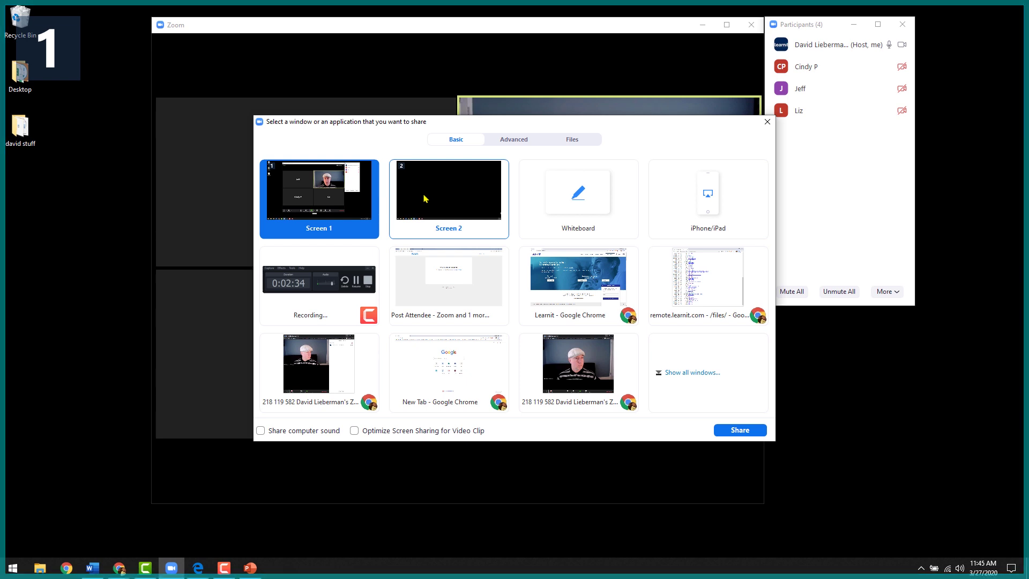
# Share the chosen screen with the meeting and look through the share toolbar's audio and More menus.
pyautogui.click(758, 430)
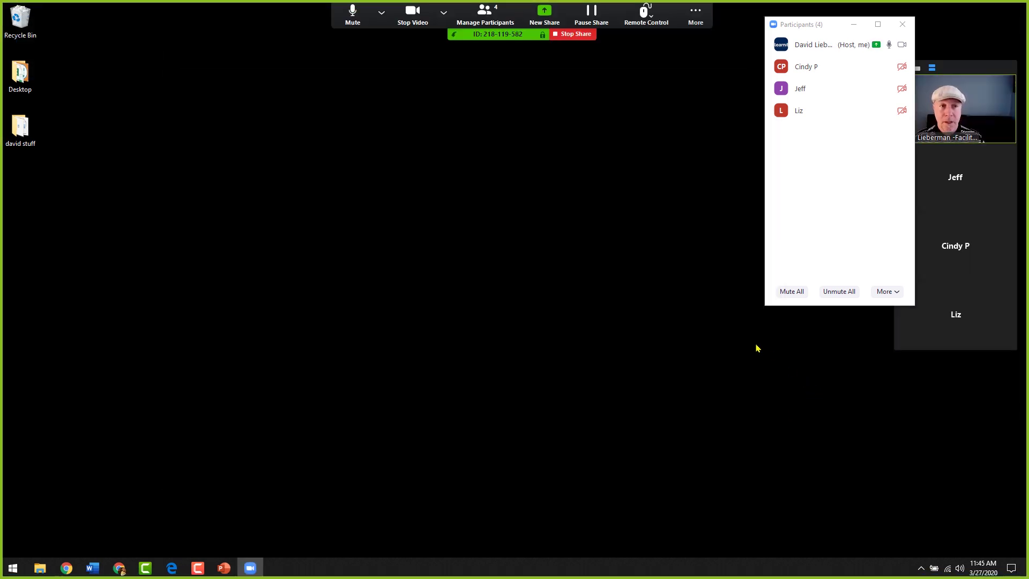
pyautogui.click(382, 12)
pyautogui.click(444, 12)
pyautogui.click(691, 19)
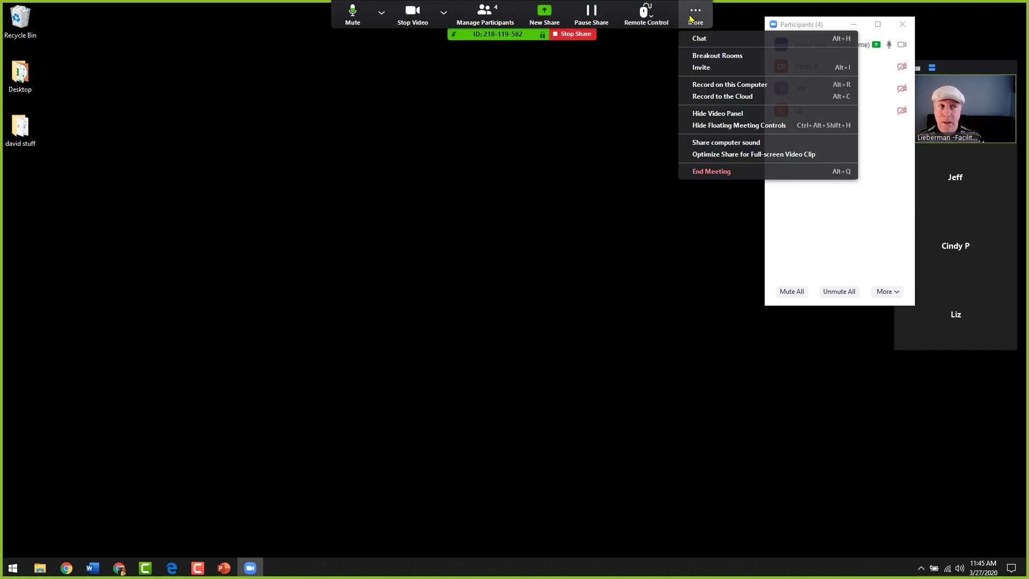
pyautogui.click(931, 49)
# Move the video thumbnails higher and the Participants list lower, then check the camera and More menus.
pyautogui.moveTo(956, 67)
pyautogui.mouseDown()
pyautogui.moveTo(956, 37)
pyautogui.moveTo(957, 52)
pyautogui.mouseUp()
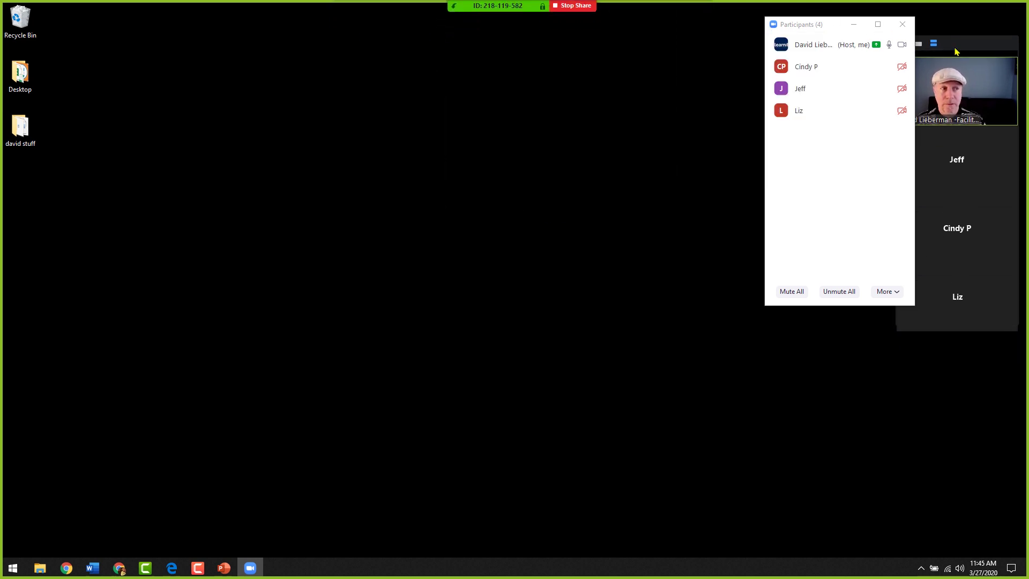
pyautogui.moveTo(829, 28); pyautogui.dragTo(832, 68)
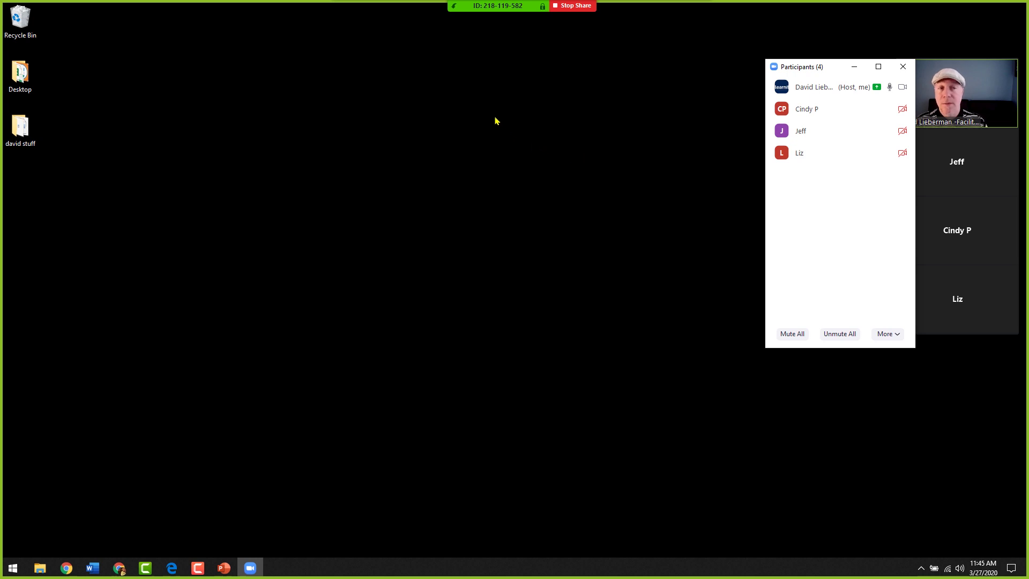
pyautogui.moveTo(485, 8)
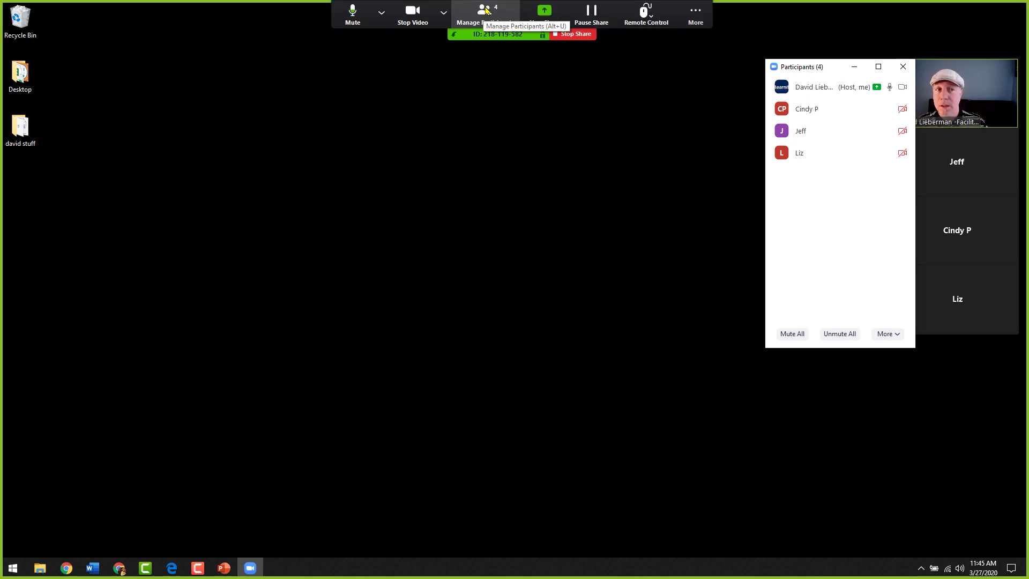
pyautogui.click(443, 12)
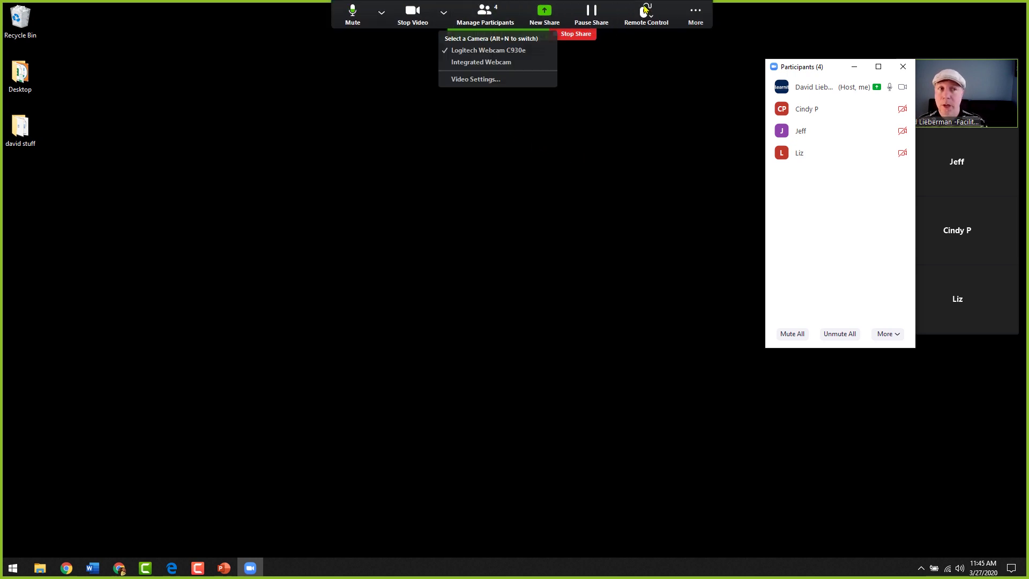
pyautogui.click(697, 12)
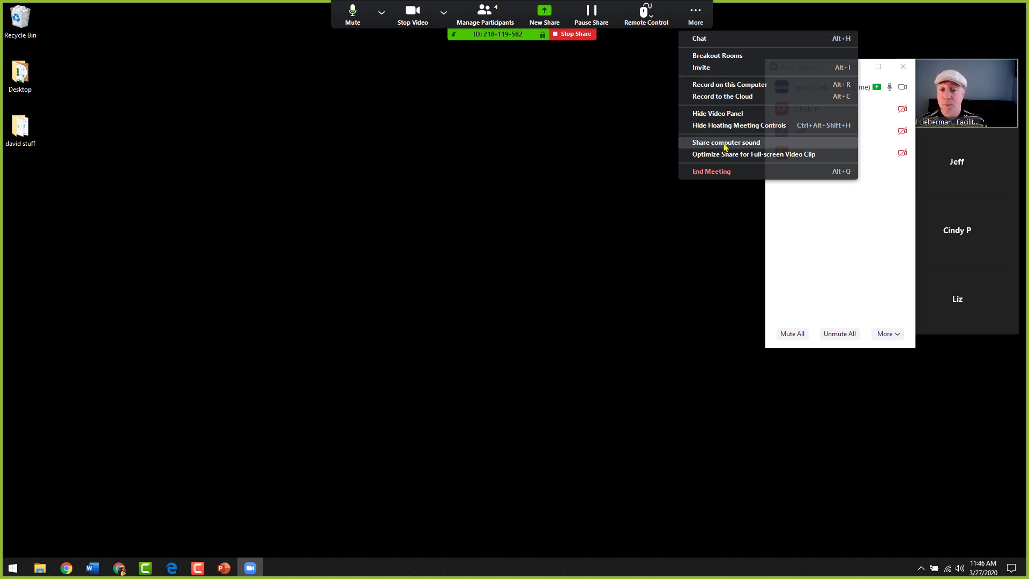
pyautogui.click(231, 381)
# Bring the PowerPoint deck forward and set the slide show to run on the Primary Monitor.
pyautogui.click(224, 567)
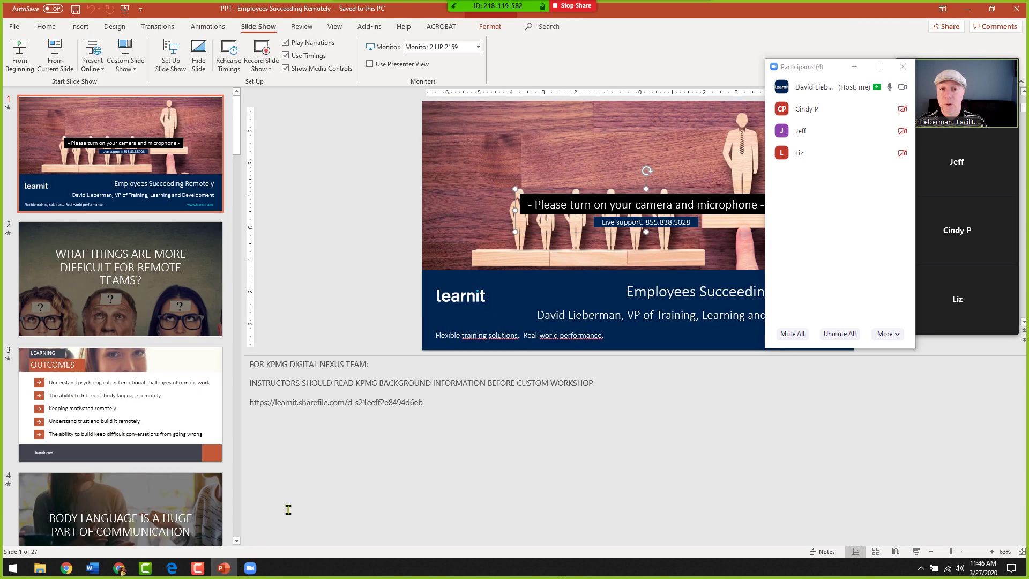
pyautogui.click(163, 198)
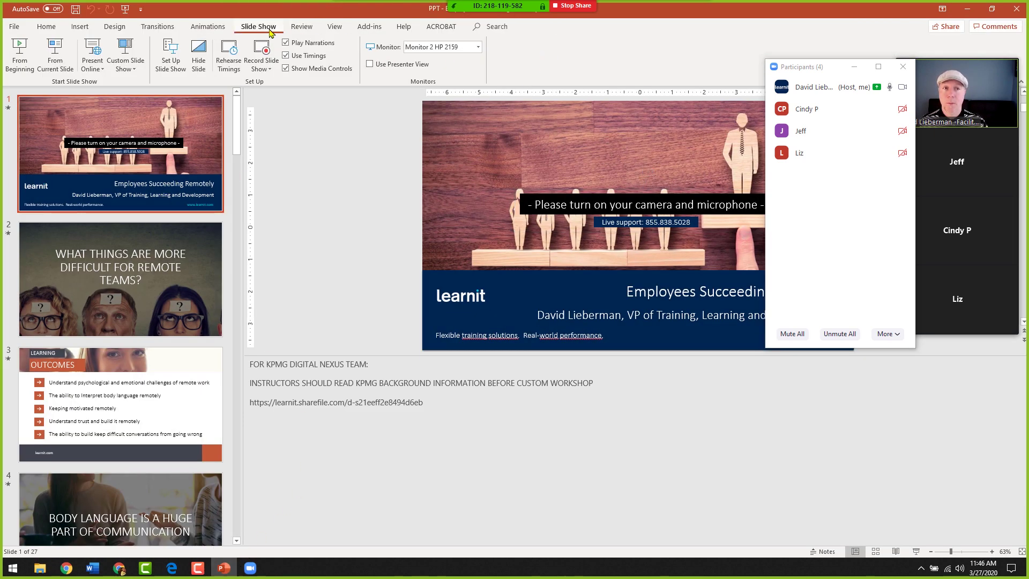
pyautogui.click(438, 47)
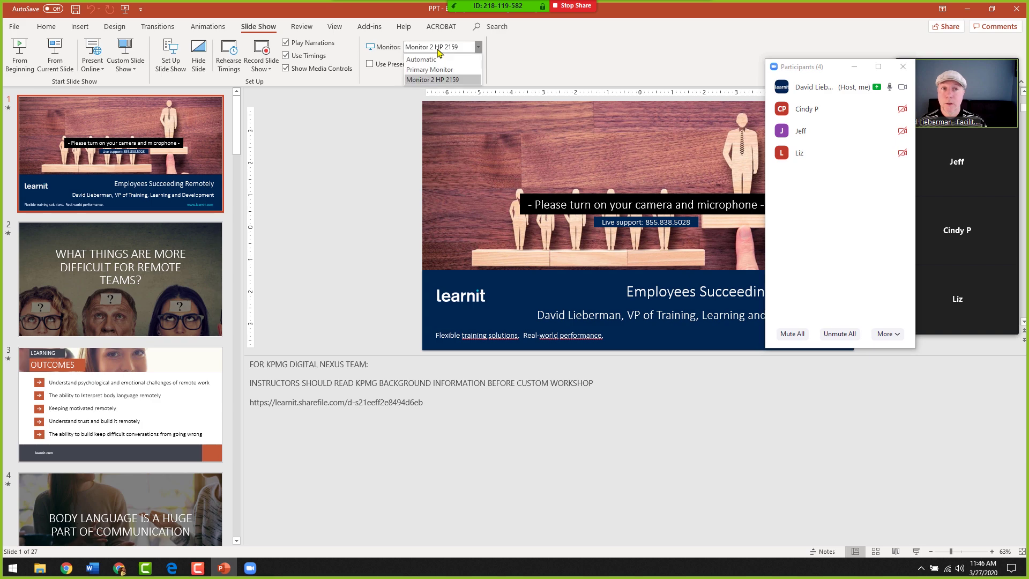
pyautogui.click(439, 70)
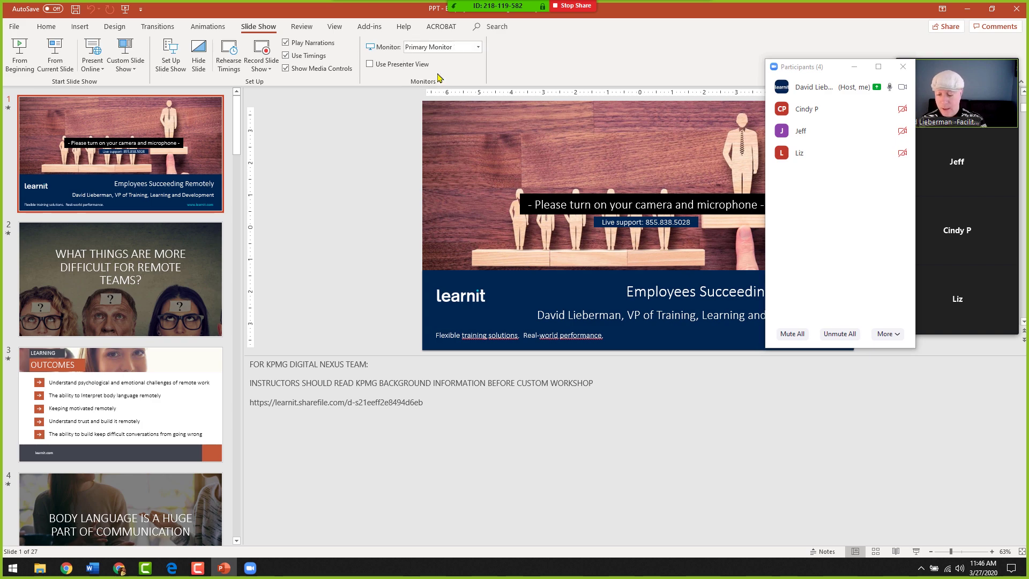
# Run the slide show from slide 1, advance to slide 2, and end it.
pyautogui.press('F5')
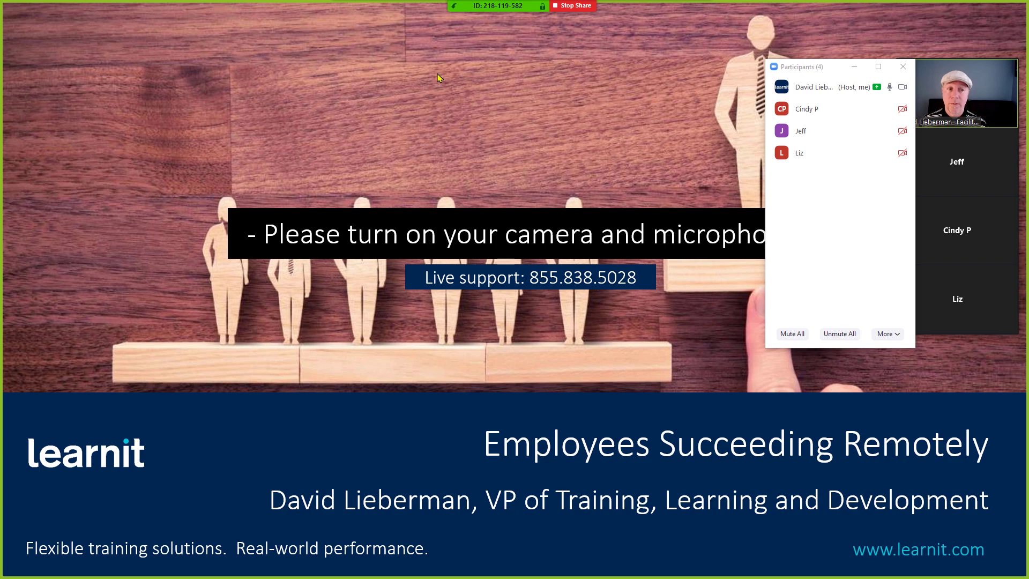
pyautogui.press('Right')
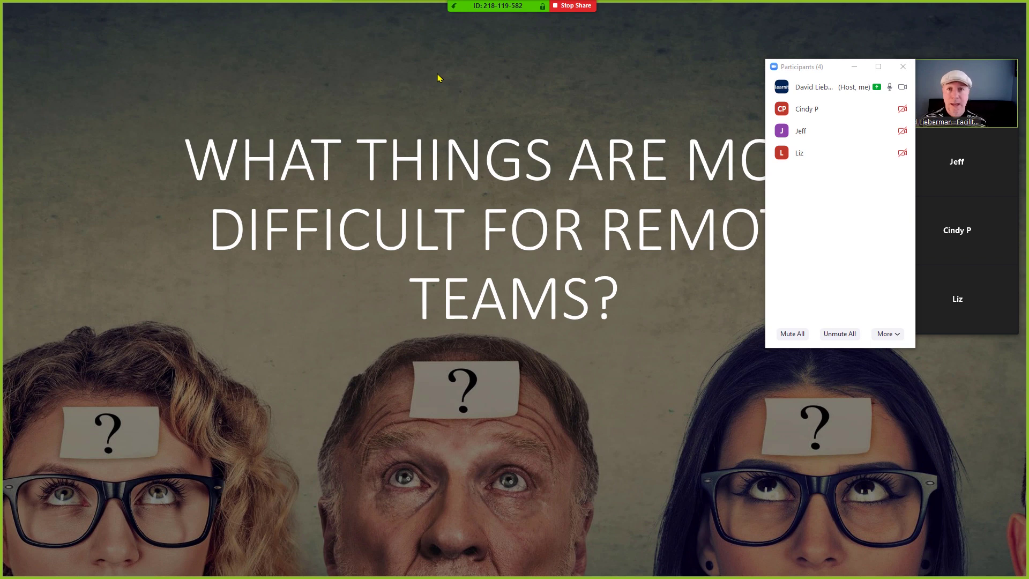
pyautogui.press('Escape')
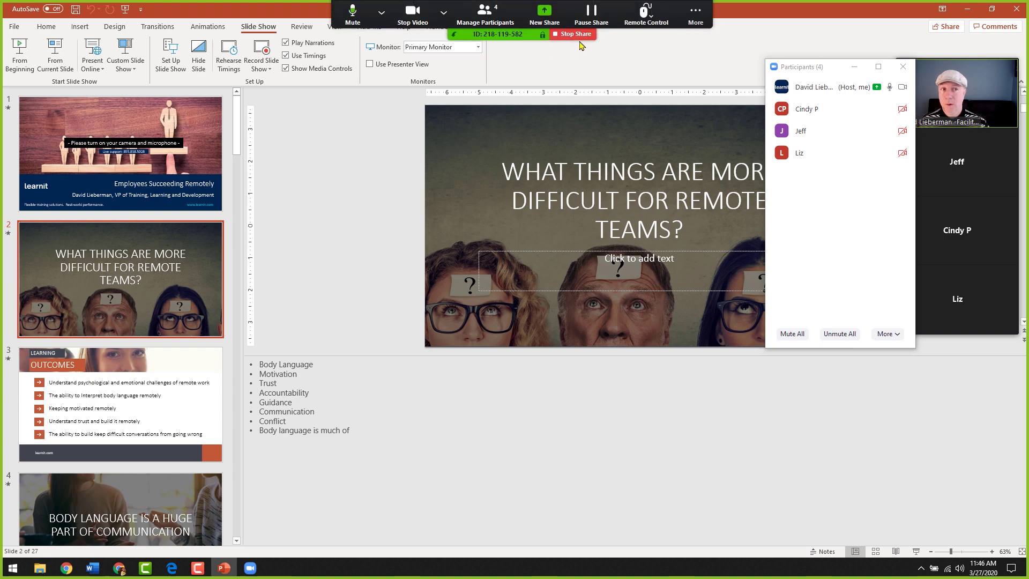
# Stop sharing the screen and minimize PowerPoint to reveal the four-tile meeting gallery.
pyautogui.click(574, 25)
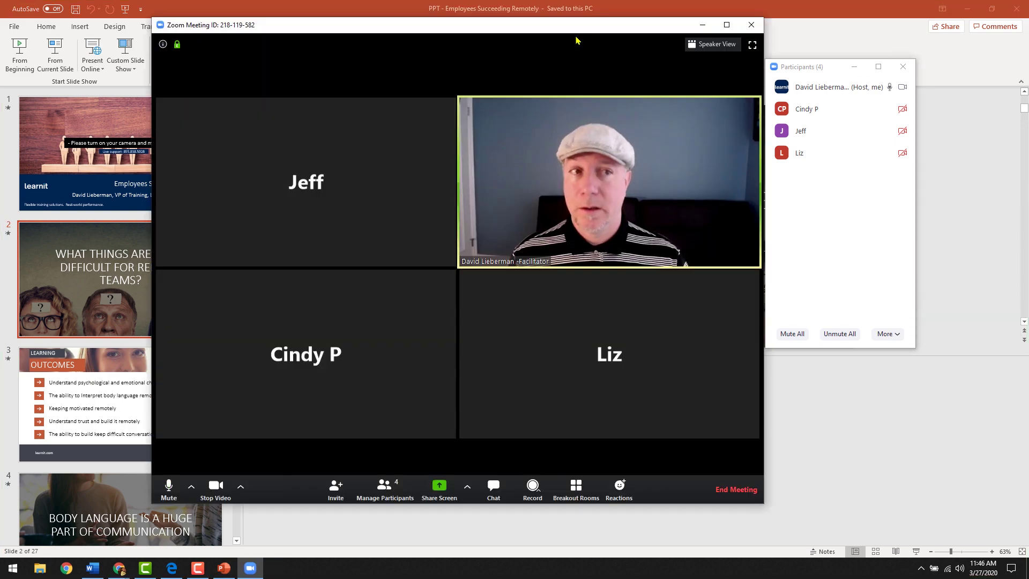
pyautogui.click(968, 10)
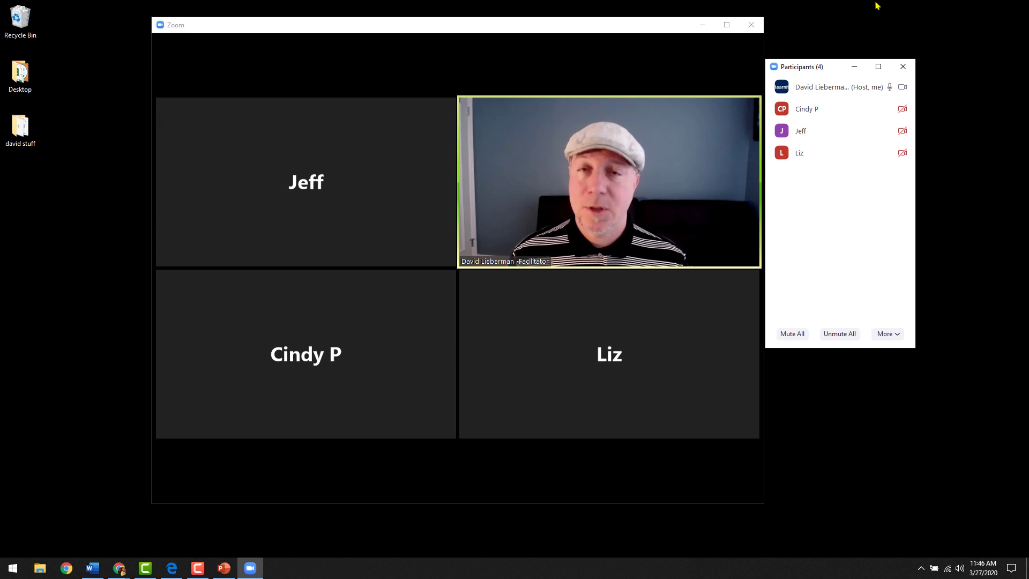
pyautogui.moveTo(519, 36)
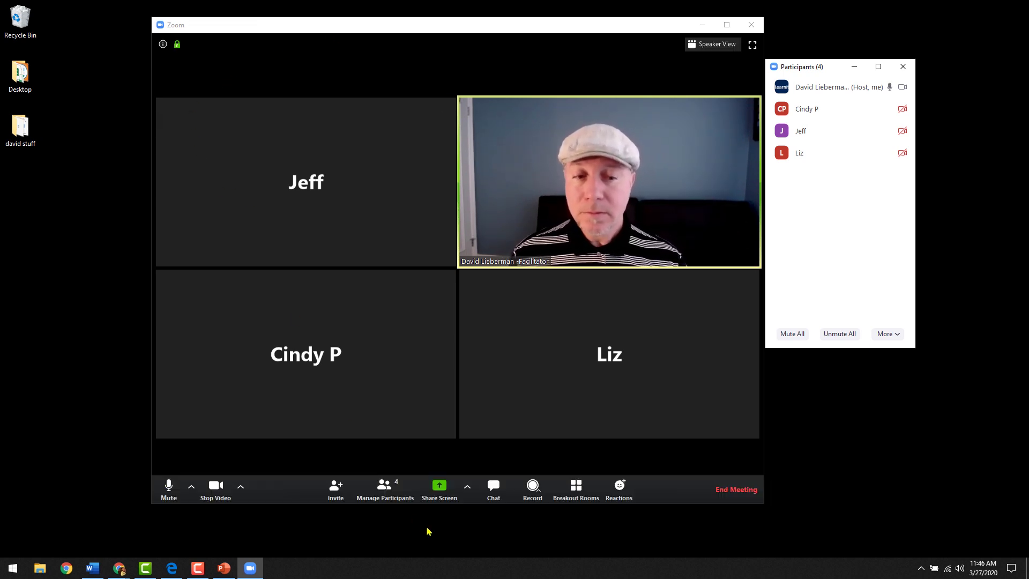
pyautogui.click(452, 489)
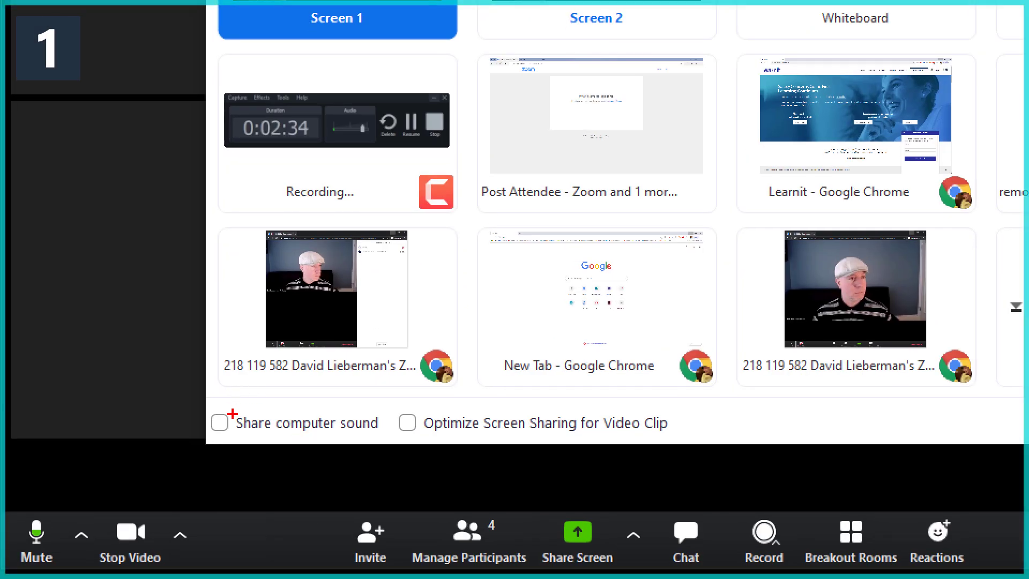
pyautogui.moveTo(269, 425); pyautogui.dragTo(300, 392)
pyautogui.moveTo(393, 408)
pyautogui.mouseDown()
pyautogui.moveTo(335, 356)
pyautogui.moveTo(298, 352)
pyautogui.mouseUp()
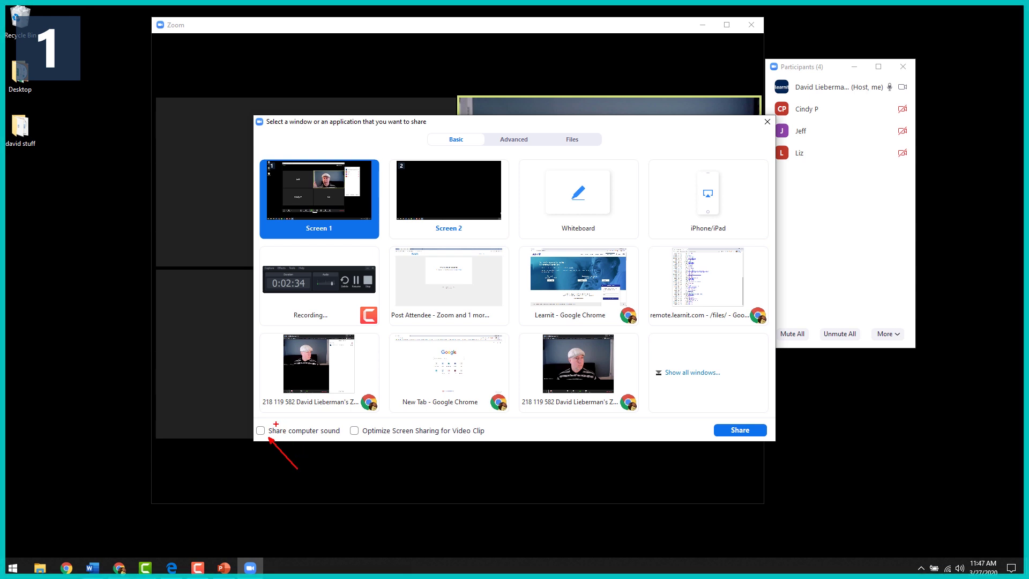
pyautogui.moveTo(261, 424); pyautogui.dragTo(289, 389)
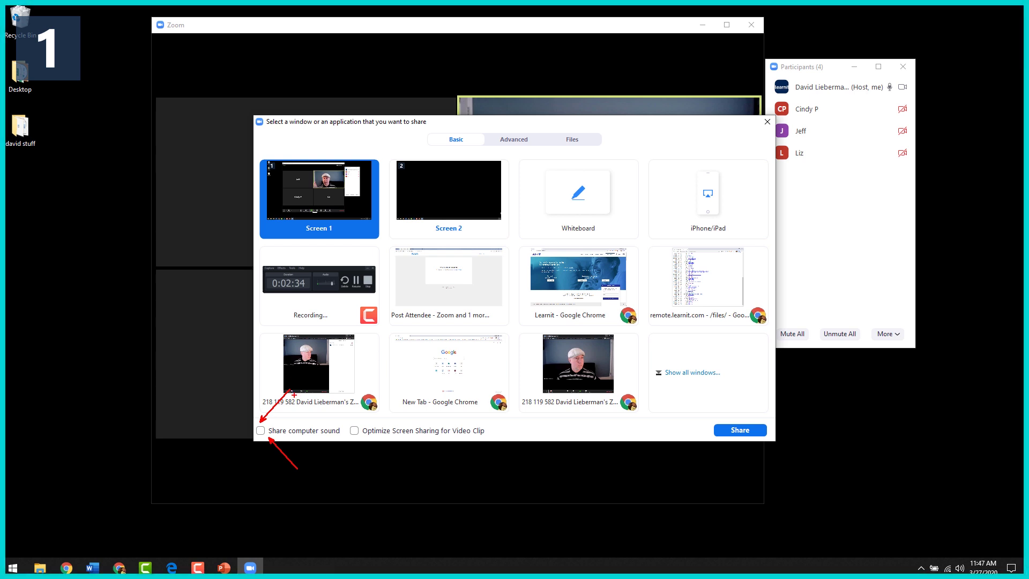
pyautogui.press('Escape')
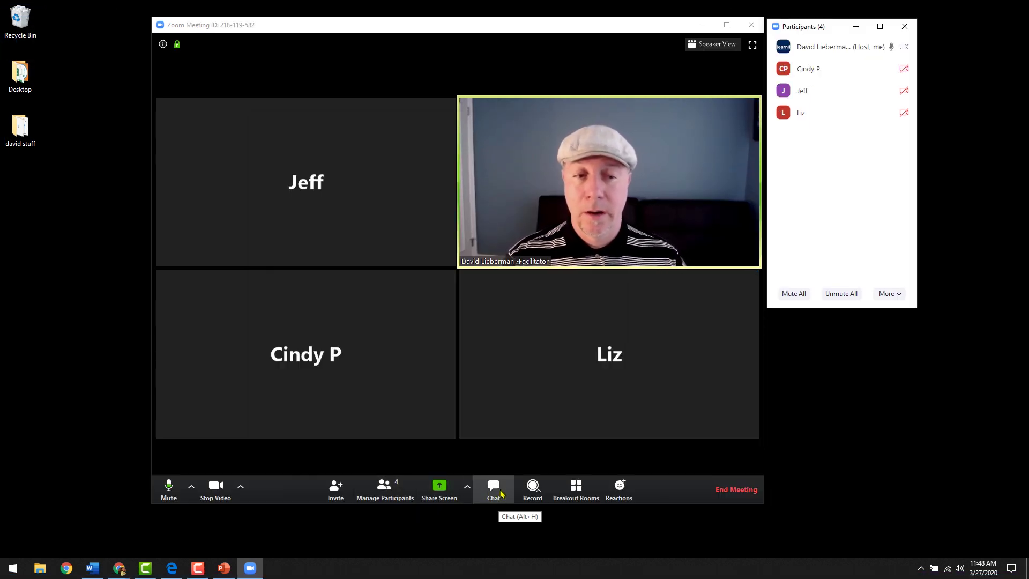
# Open the meeting Group Chat and drag the Participants window to the far left.
pyautogui.click(494, 489)
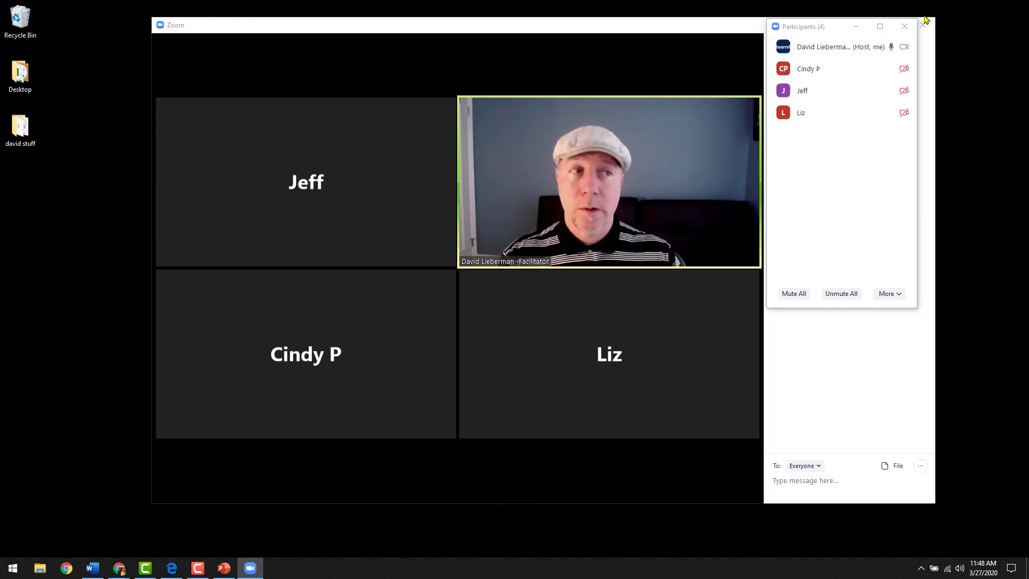
pyautogui.click(819, 26)
pyautogui.moveTo(820, 28); pyautogui.dragTo(52, 24)
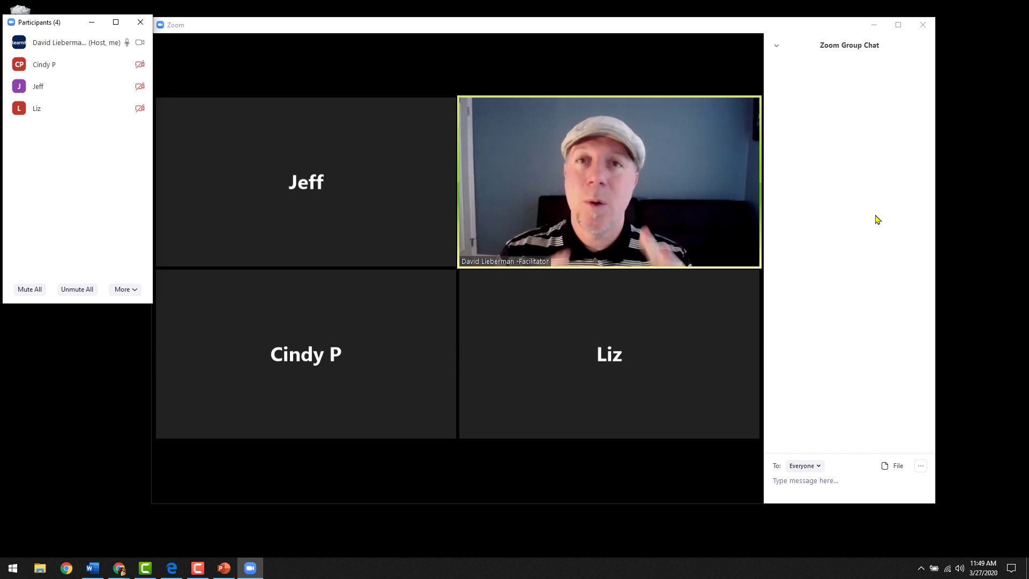
pyautogui.moveTo(384, 274)
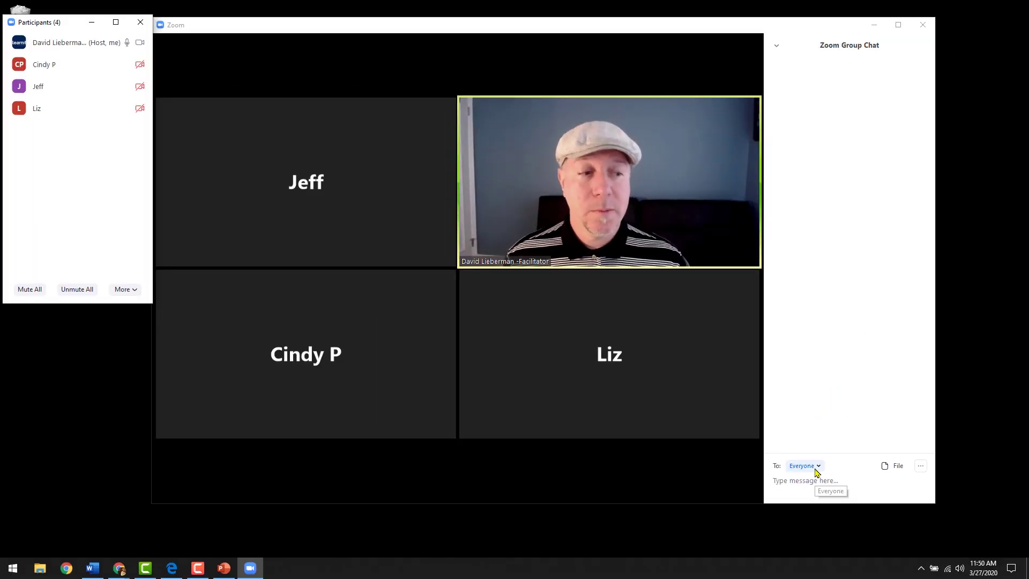
# Send the chat message 'What up!' privately to one participant.
pyautogui.click(809, 451)
pyautogui.click(814, 514)
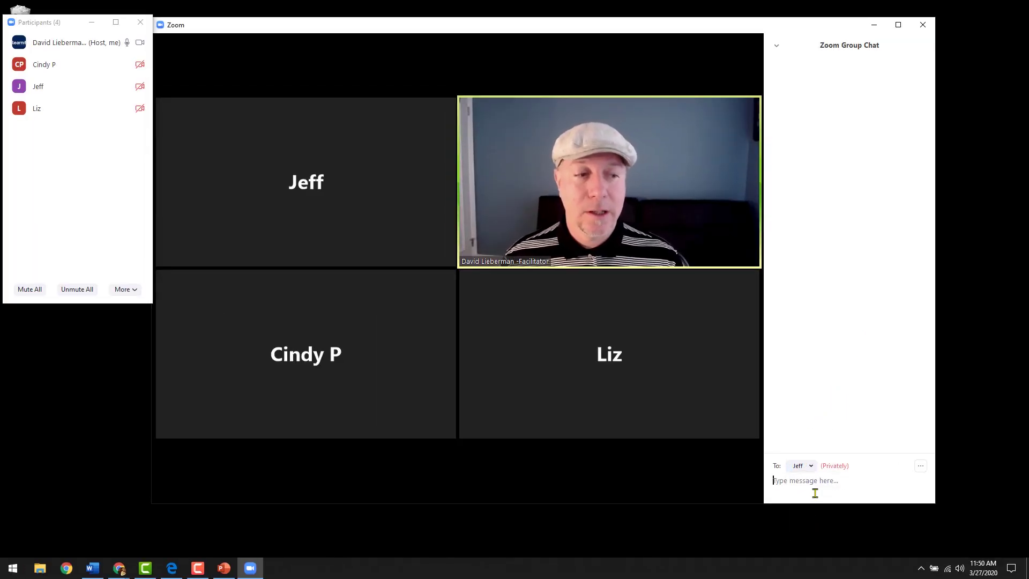
pyautogui.write('What up')
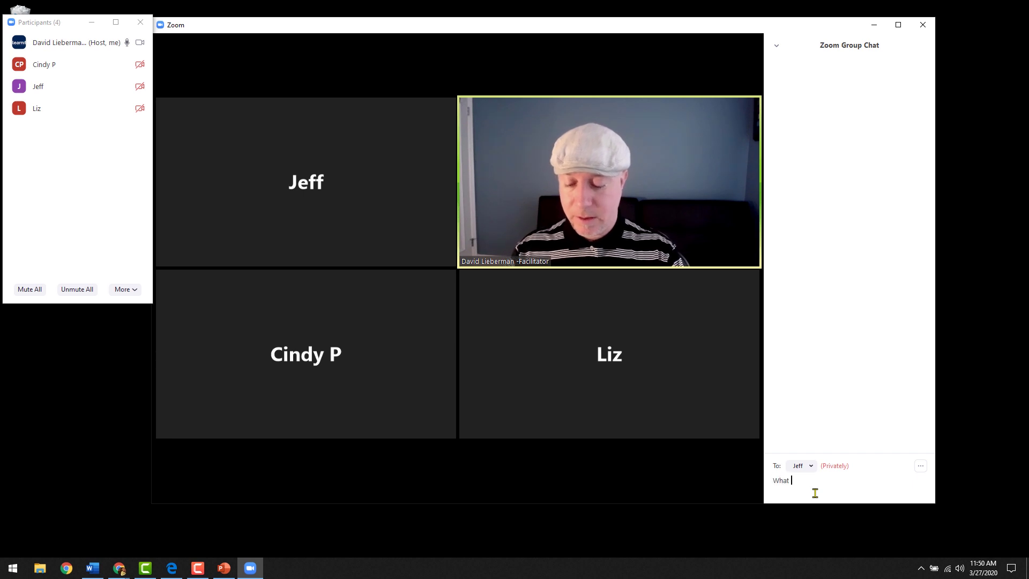
pyautogui.write('!')
pyautogui.press('Return')
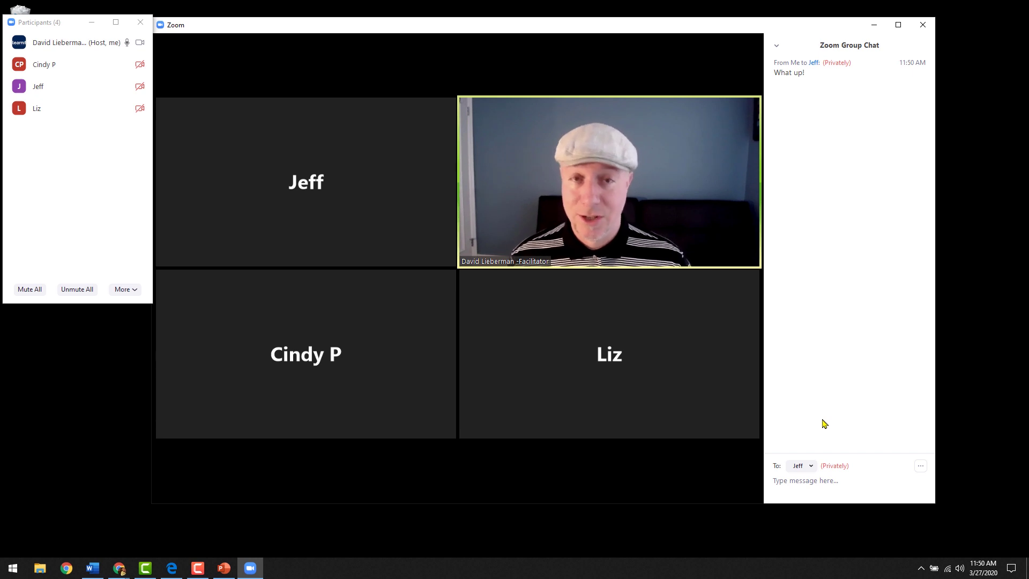
# Address the chat back to Everyone and minimize the Participants list.
pyautogui.click(802, 467)
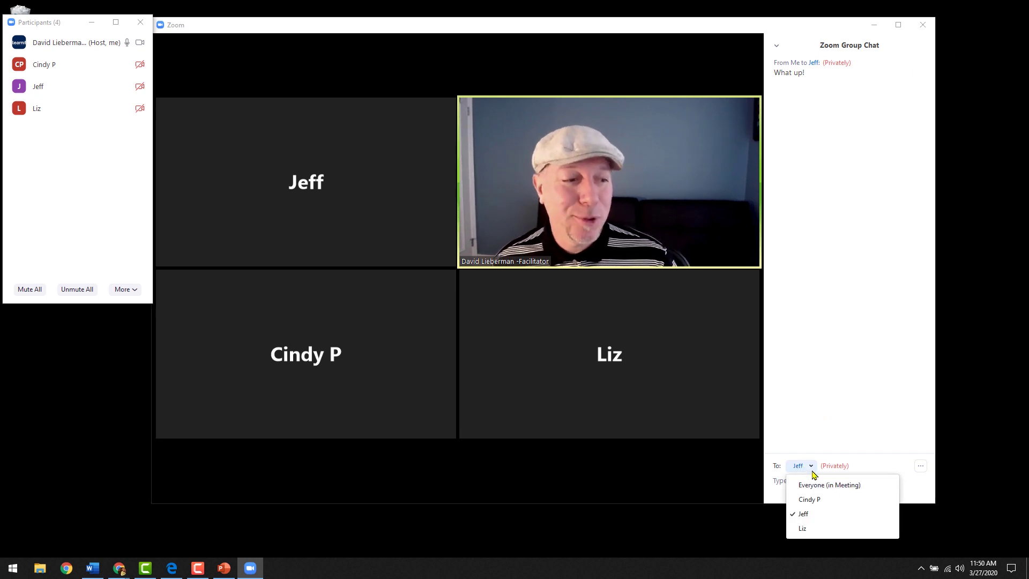
pyautogui.click(813, 485)
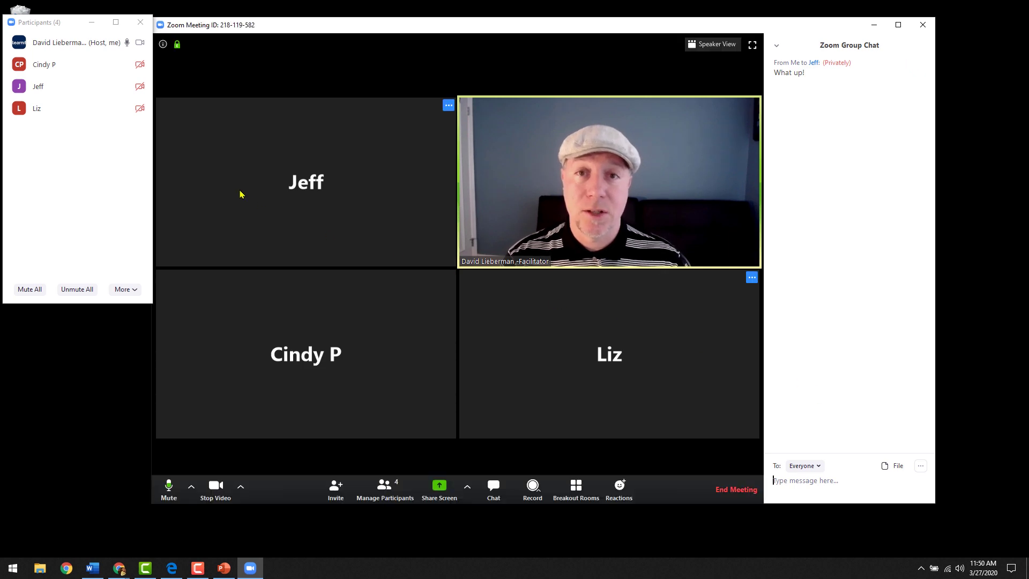
pyautogui.click(92, 22)
# Drag the 'ZOOM - Procedures and Best Practices for Teachers' document from david stuff into chat, then retry.
pyautogui.doubleClick(20, 129)
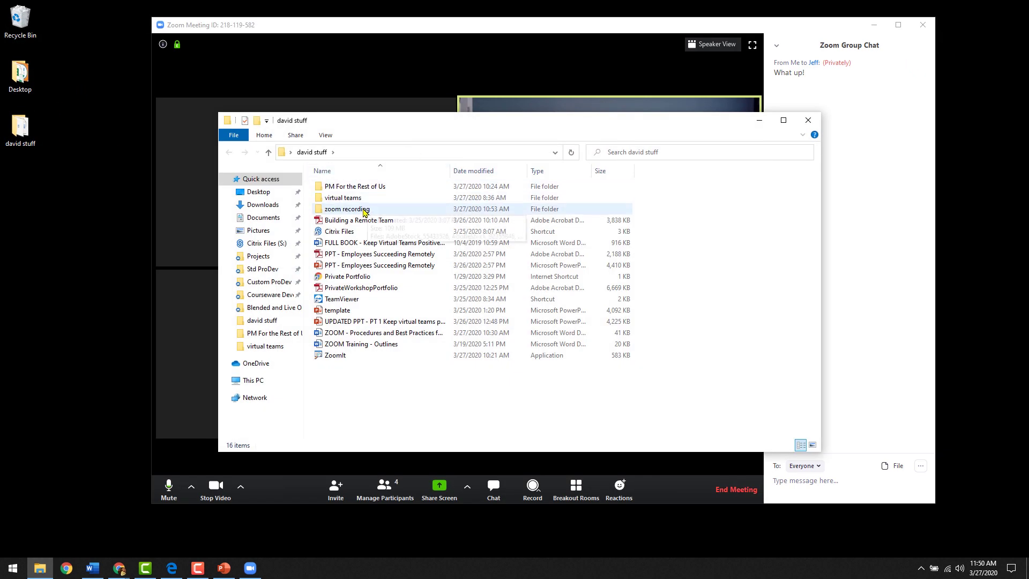
pyautogui.moveTo(465, 124); pyautogui.dragTo(0, 134)
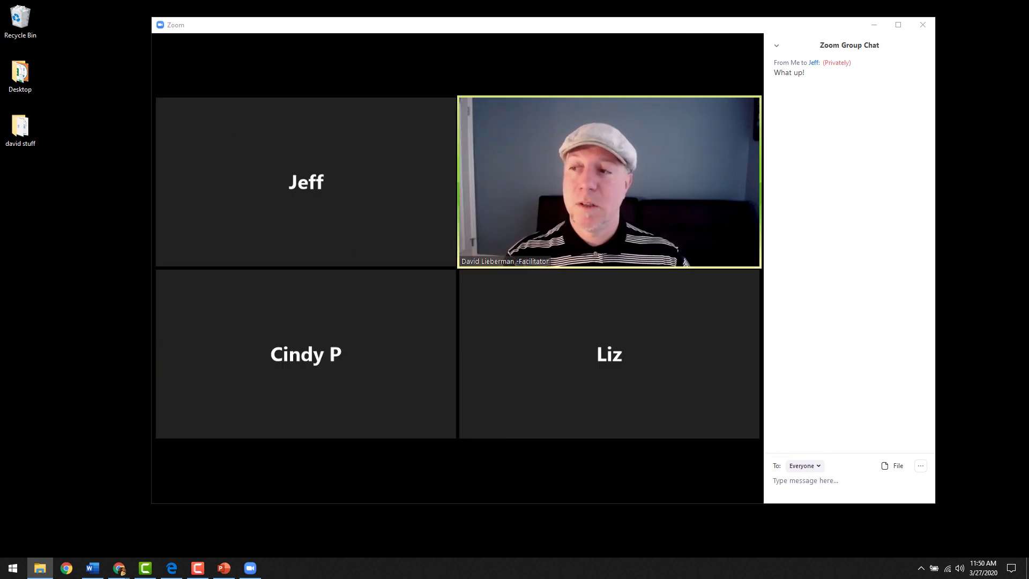
pyautogui.moveTo(0, 134); pyautogui.dragTo(843, 482)
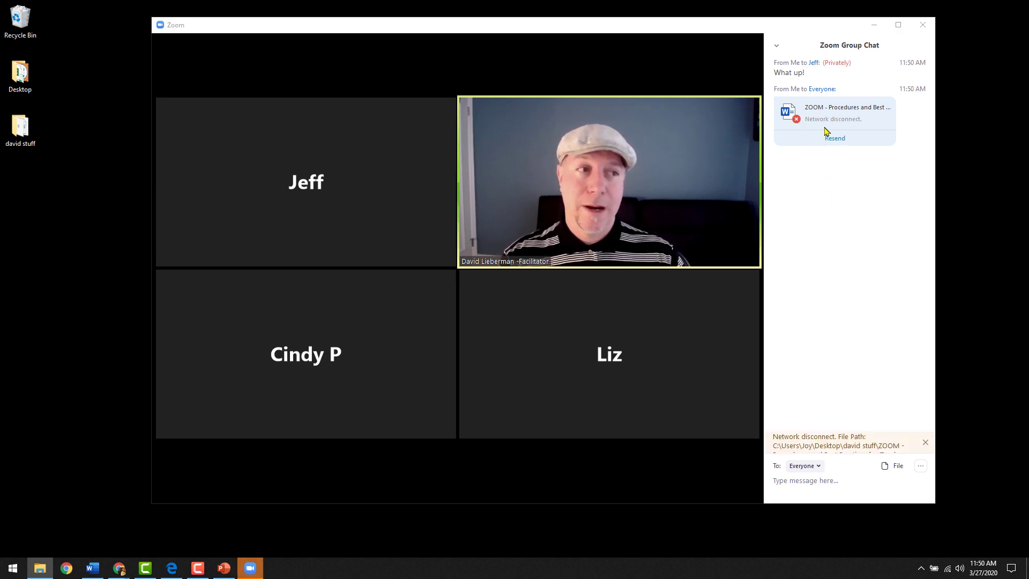
pyautogui.click(837, 138)
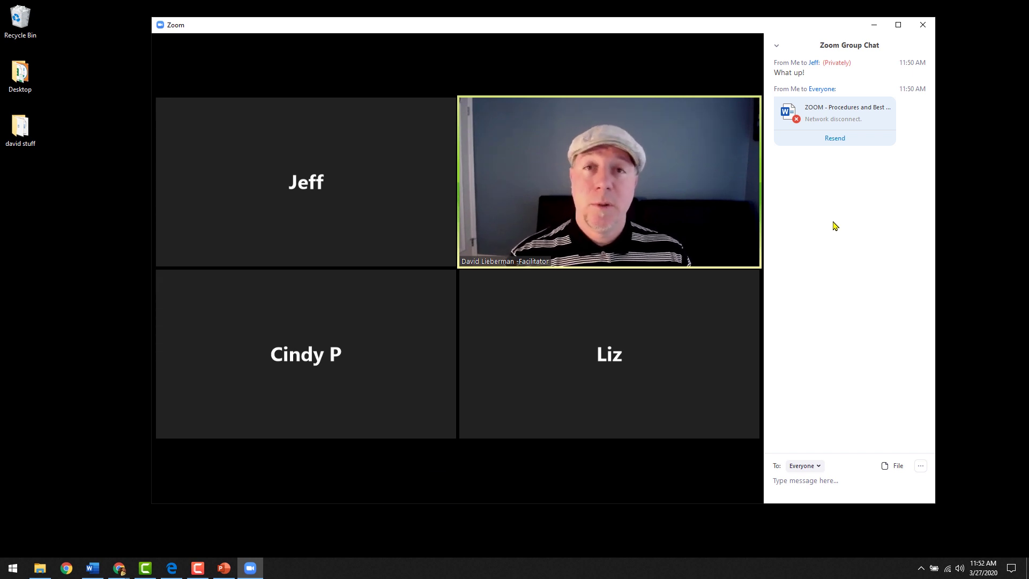
pyautogui.moveTo(581, 306)
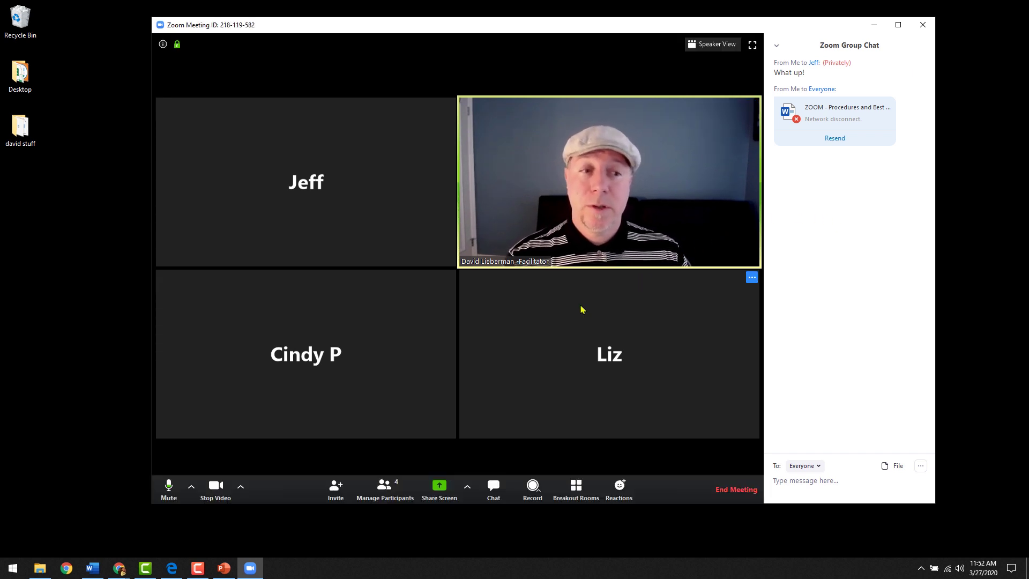
pyautogui.click(625, 489)
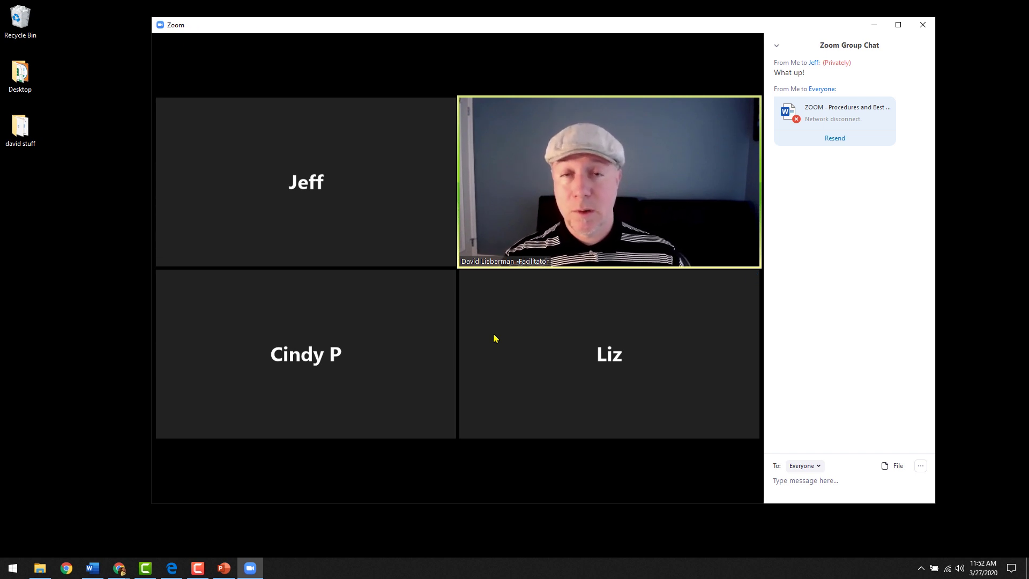
pyautogui.moveTo(503, 338)
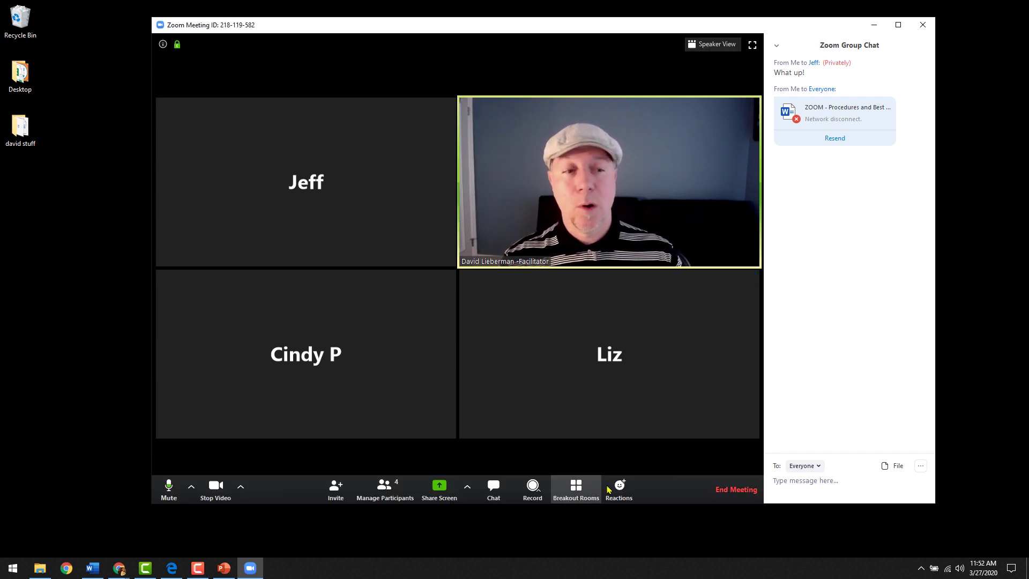
pyautogui.click(617, 489)
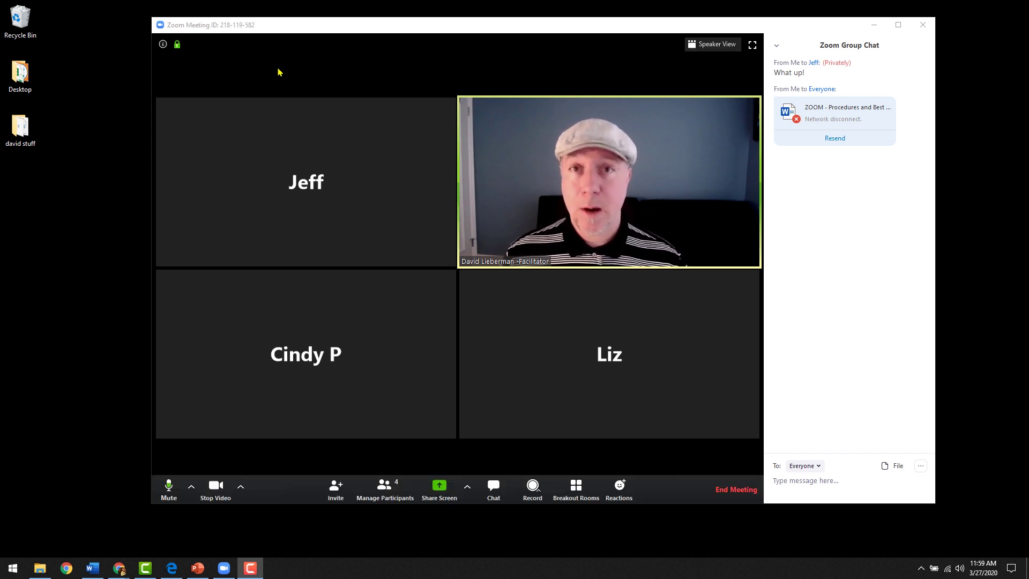
# Create 2 breakout rooms with participants assigned Automatically.
pyautogui.click(590, 489)
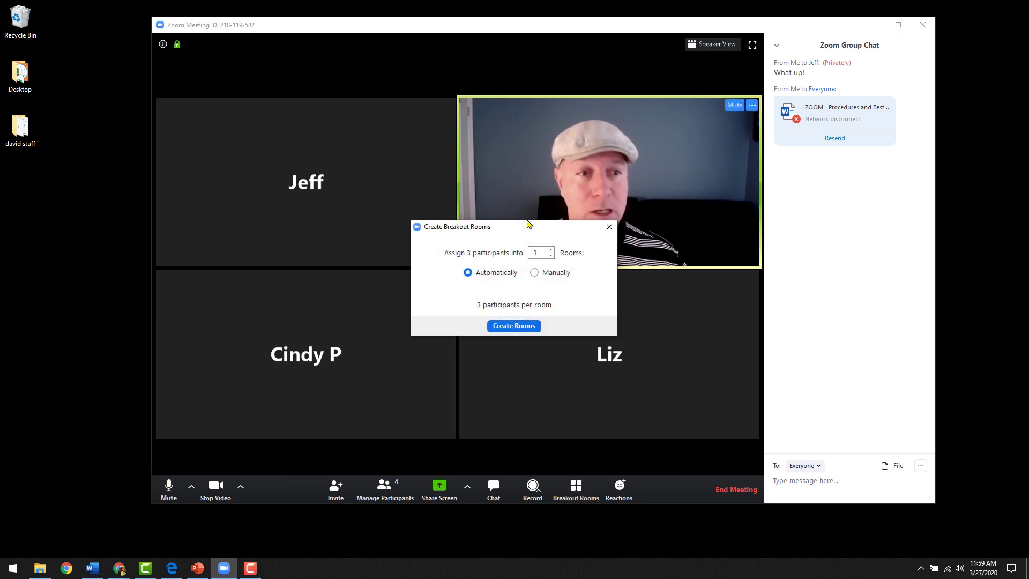
pyautogui.moveTo(434, 112); pyautogui.dragTo(433, 111)
pyautogui.click(459, 129)
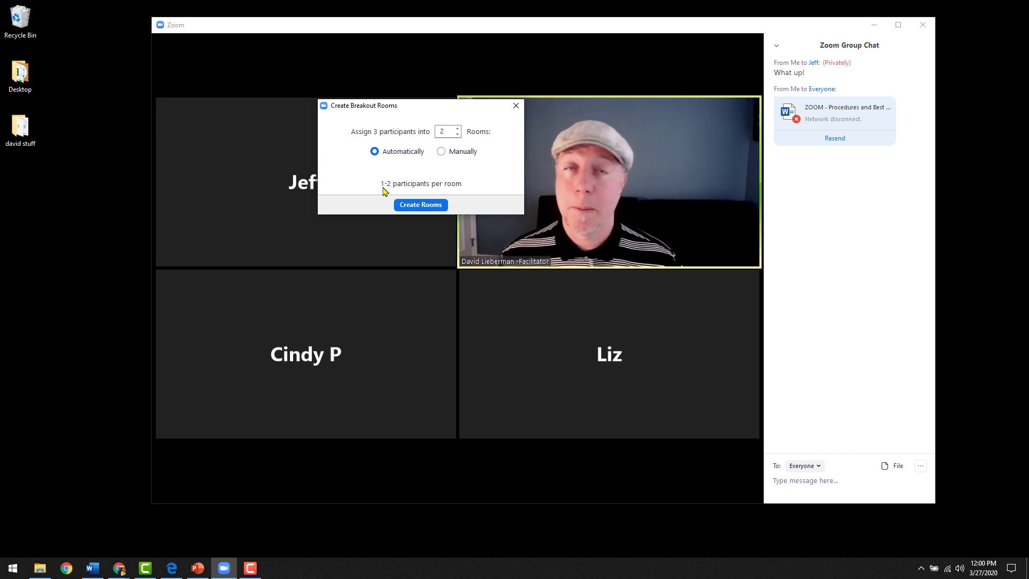
pyautogui.click(458, 130)
pyautogui.click(458, 135)
pyautogui.click(458, 134)
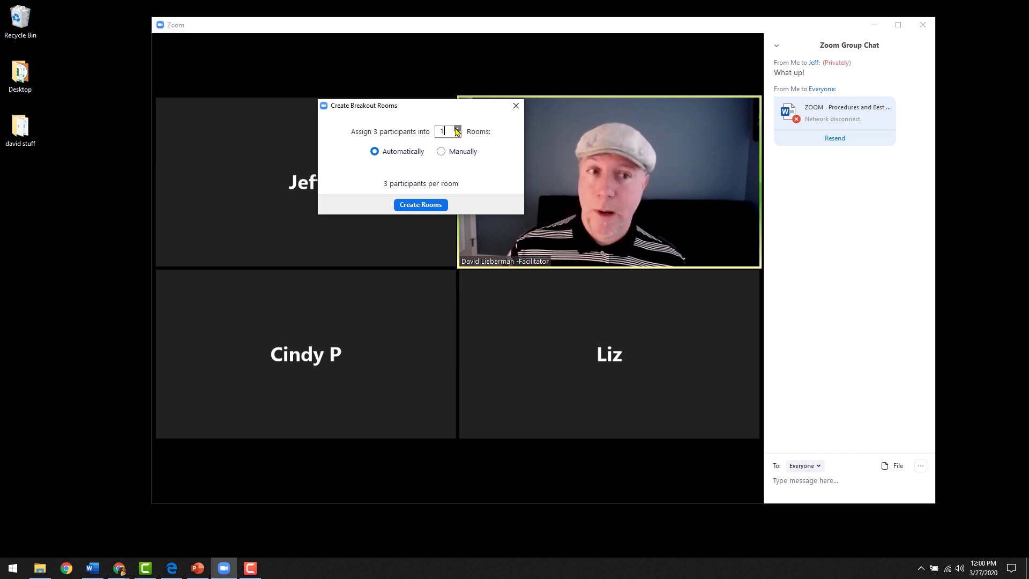
pyautogui.moveTo(450, 106); pyautogui.dragTo(636, 61)
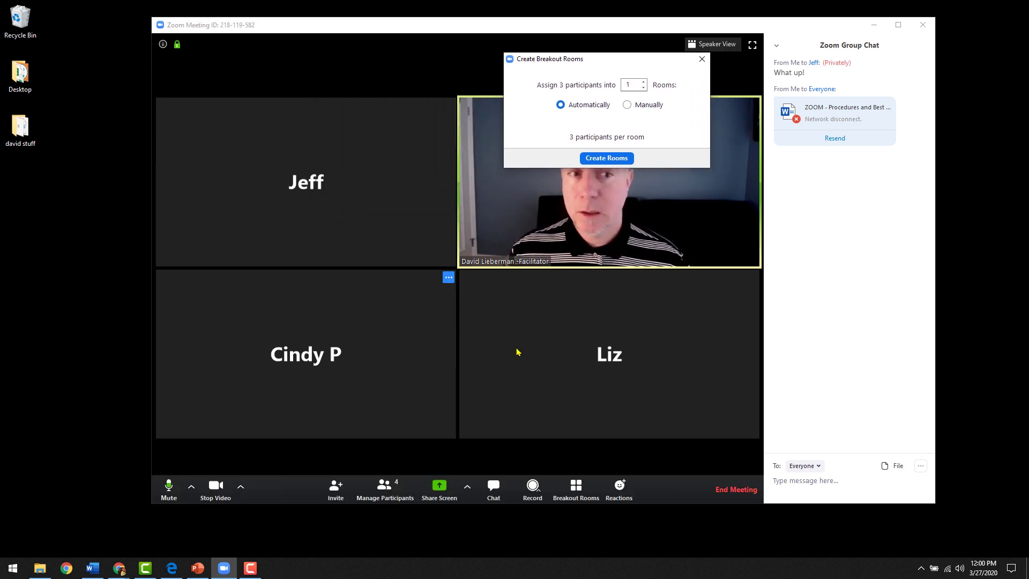
pyautogui.click(644, 82)
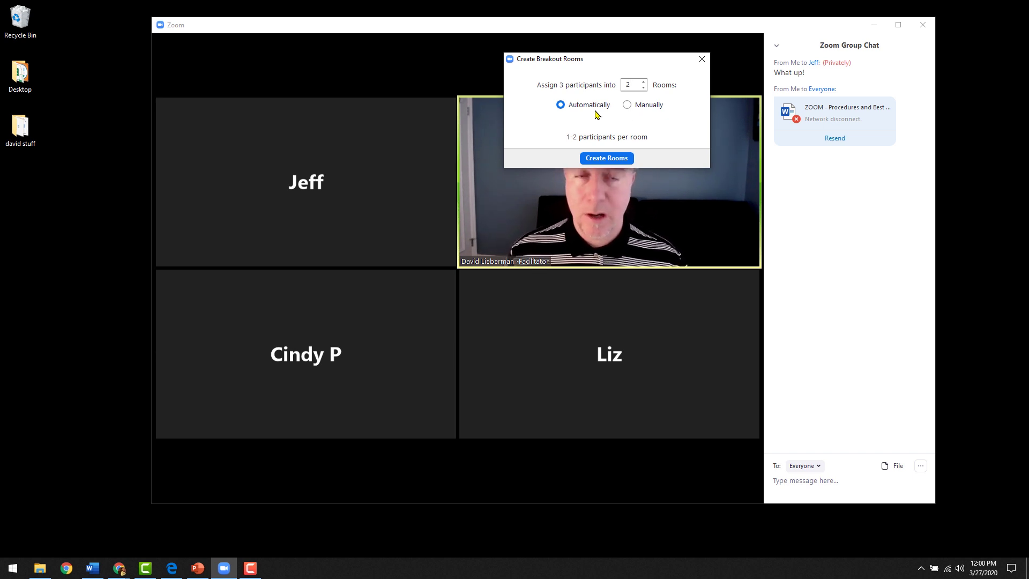
pyautogui.click(595, 158)
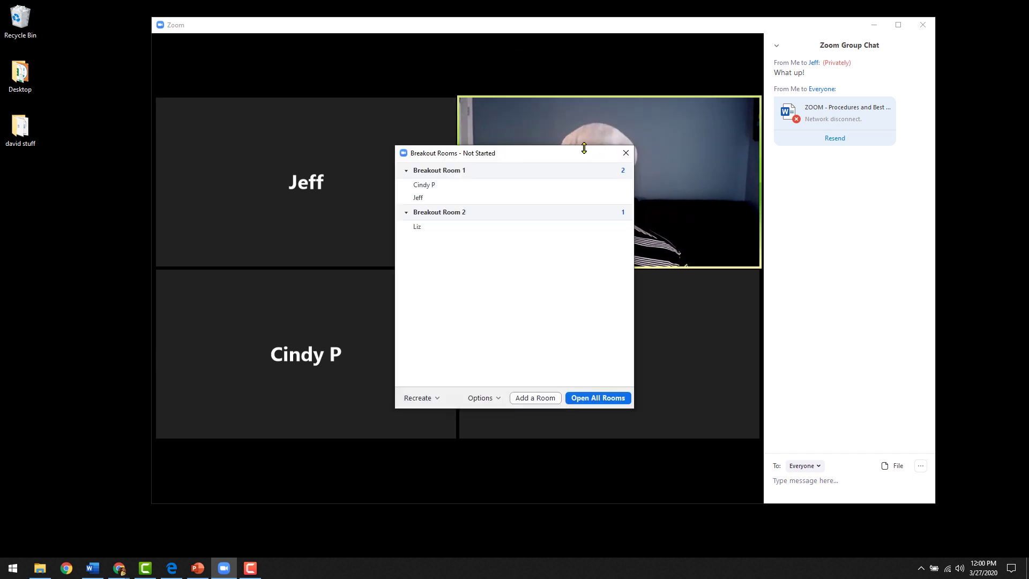
# Move one attendee from Breakout Room 1 into Breakout Room 2.
pyautogui.moveTo(560, 155); pyautogui.dragTo(574, 112)
pyautogui.moveTo(488, 126)
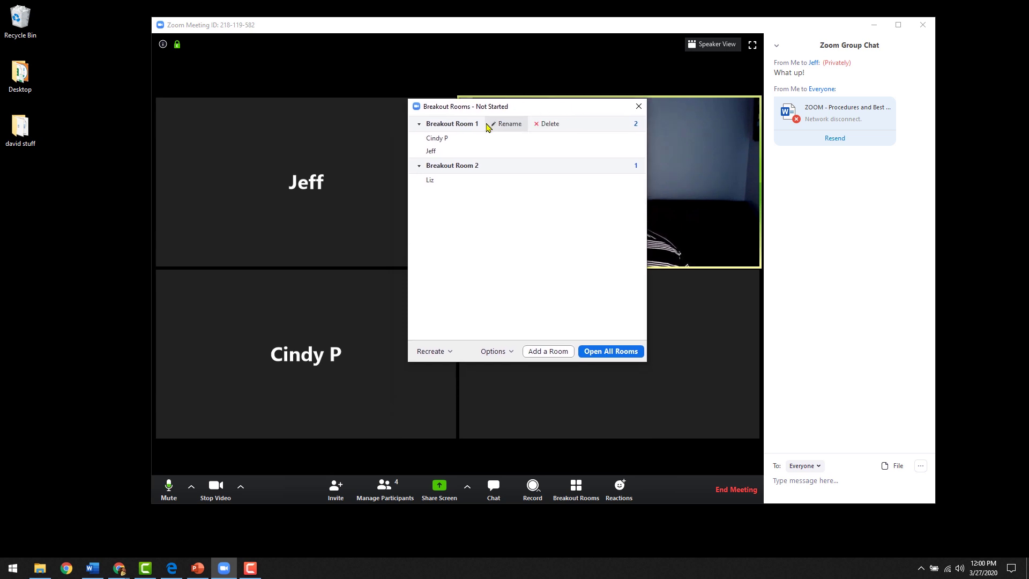
pyautogui.moveTo(509, 173)
pyautogui.moveTo(480, 186)
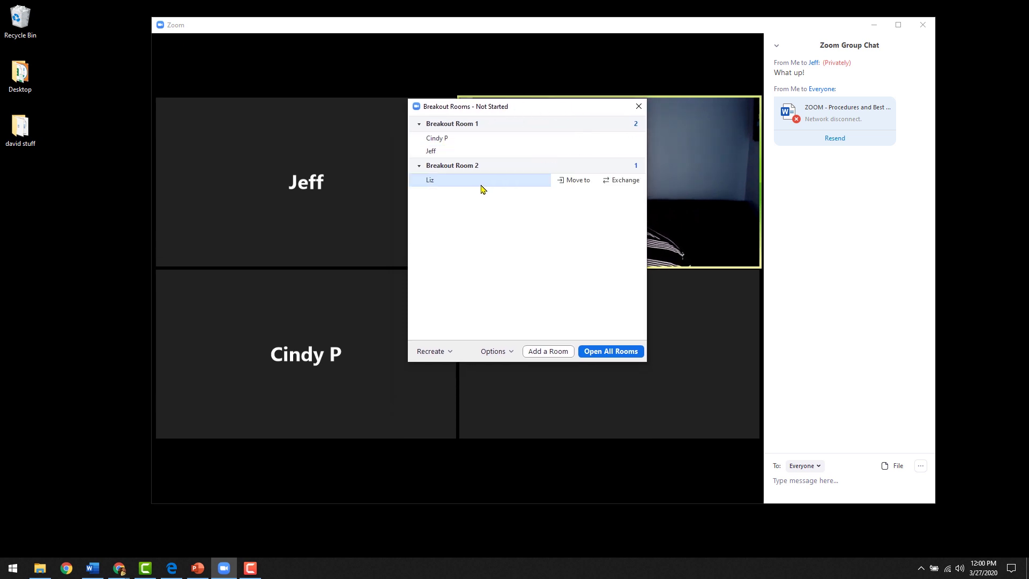
pyautogui.moveTo(452, 155)
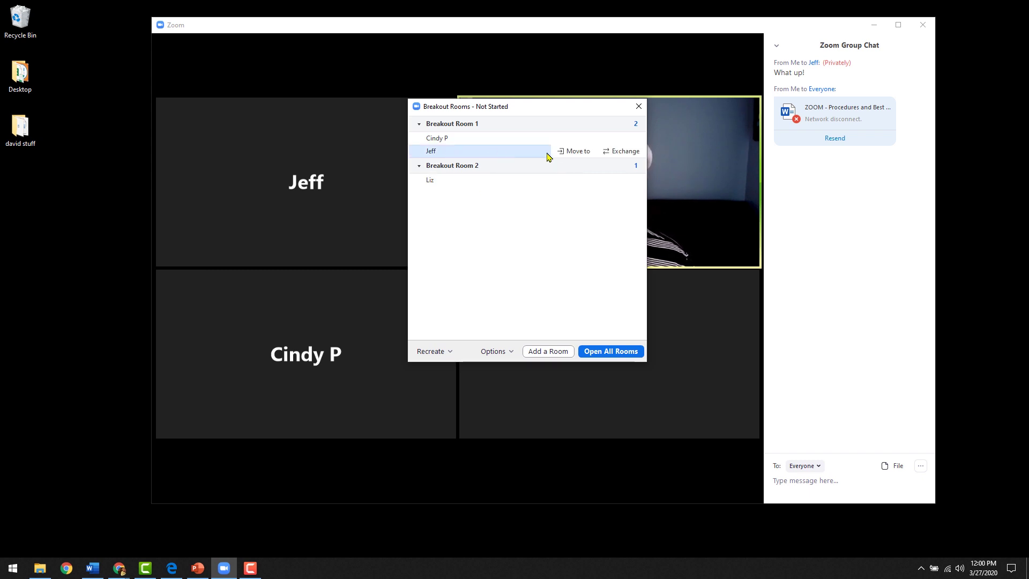
pyautogui.click(569, 154)
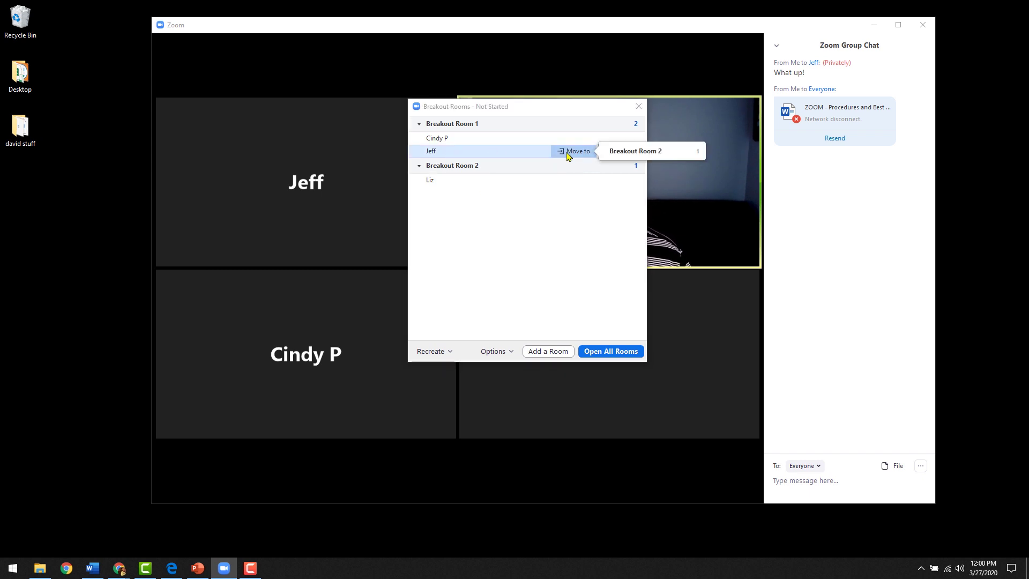
pyautogui.click(611, 153)
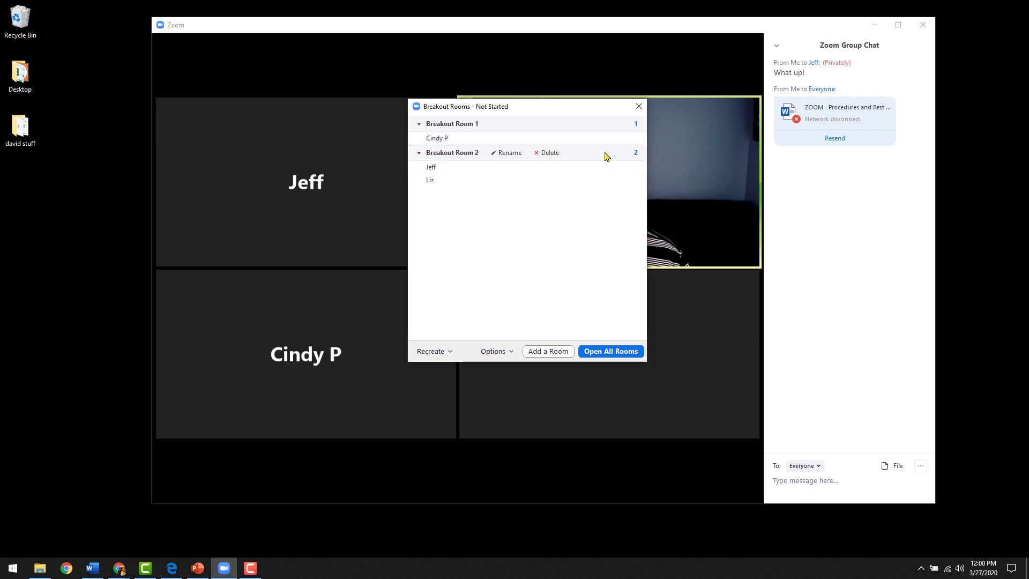
# Exchange another attendee with a participant in the other room.
pyautogui.moveTo(540, 187)
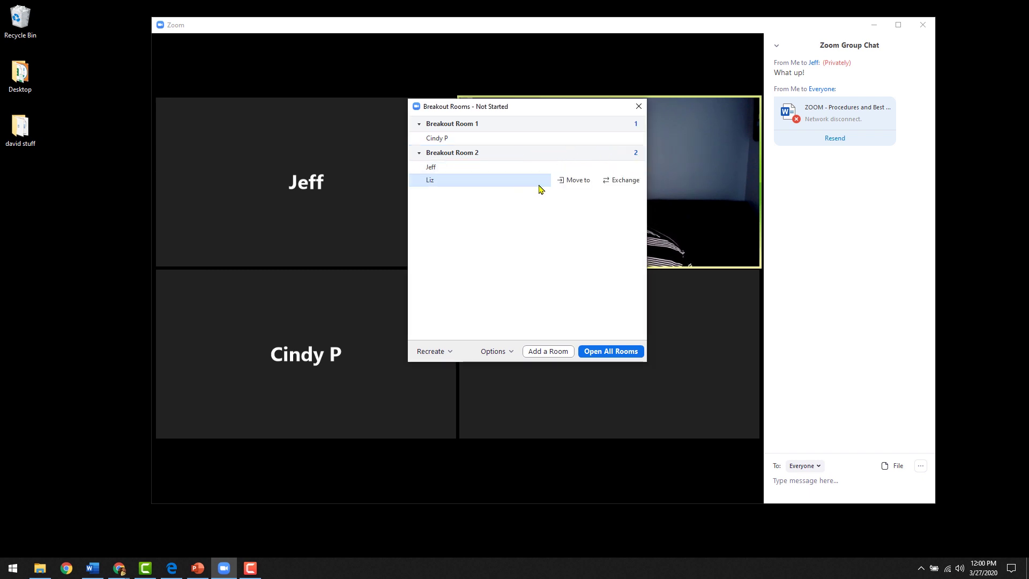
pyautogui.click(616, 180)
pyautogui.click(664, 187)
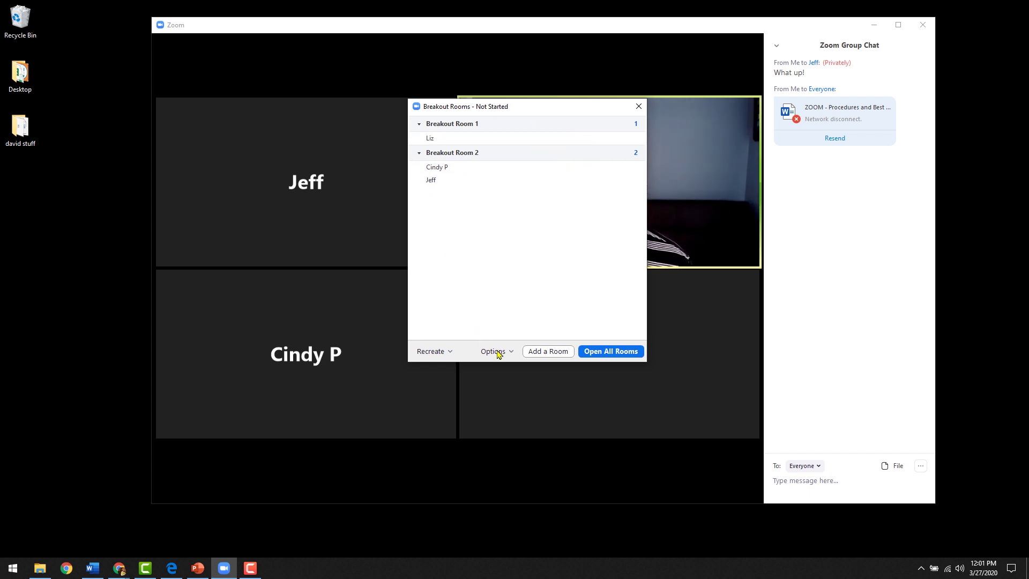
# In breakout Options, leave automatic moving into rooms off and keep the 60-second countdown.
pyautogui.click(497, 351)
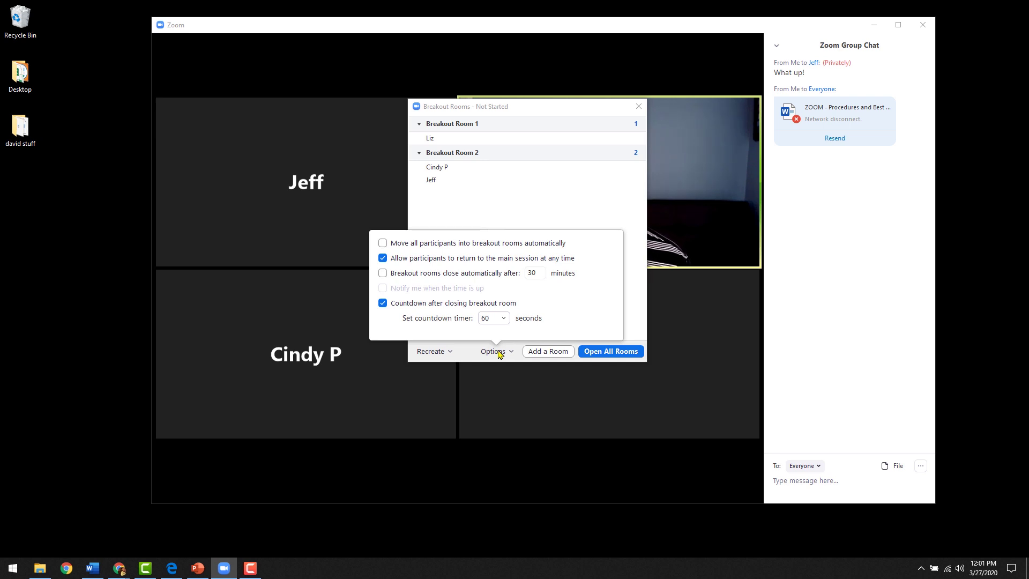
pyautogui.click(489, 248)
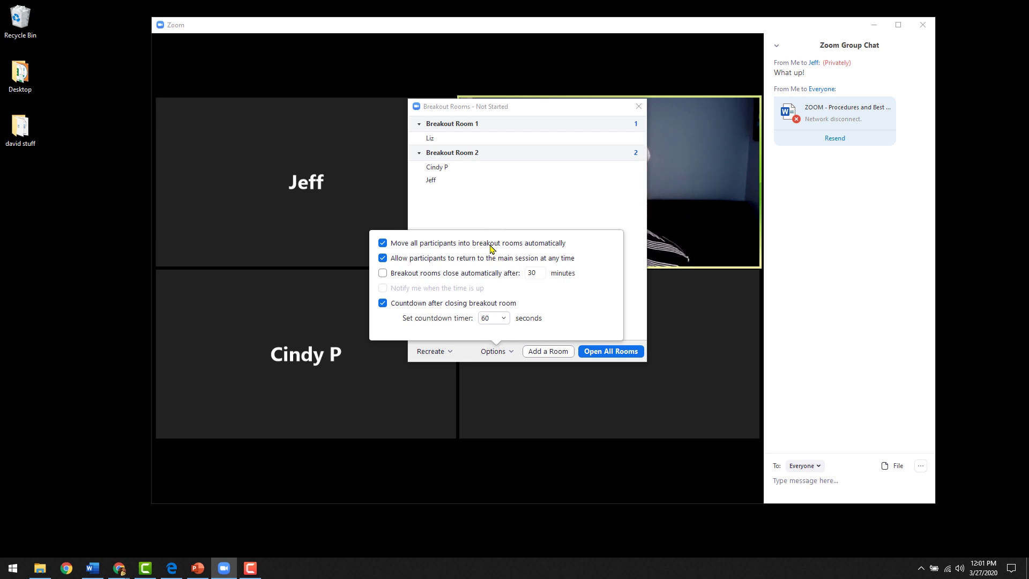
pyautogui.click(431, 246)
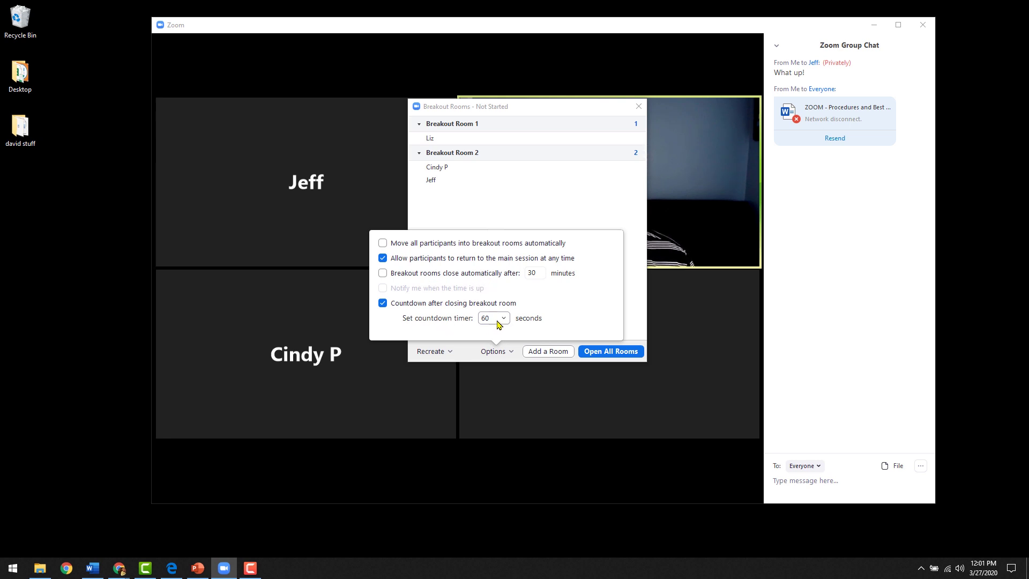
pyautogui.click(498, 320)
pyautogui.click(496, 385)
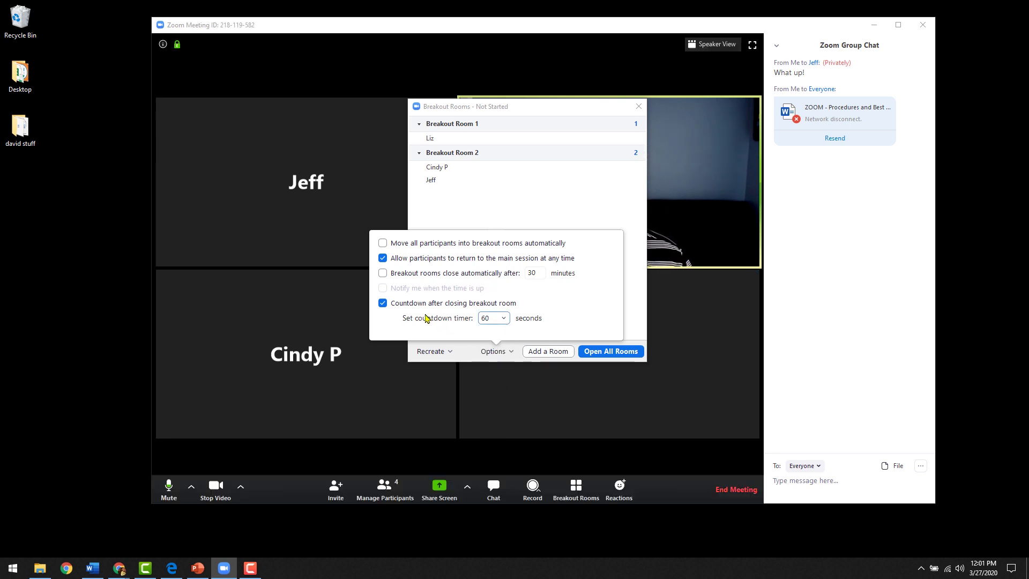
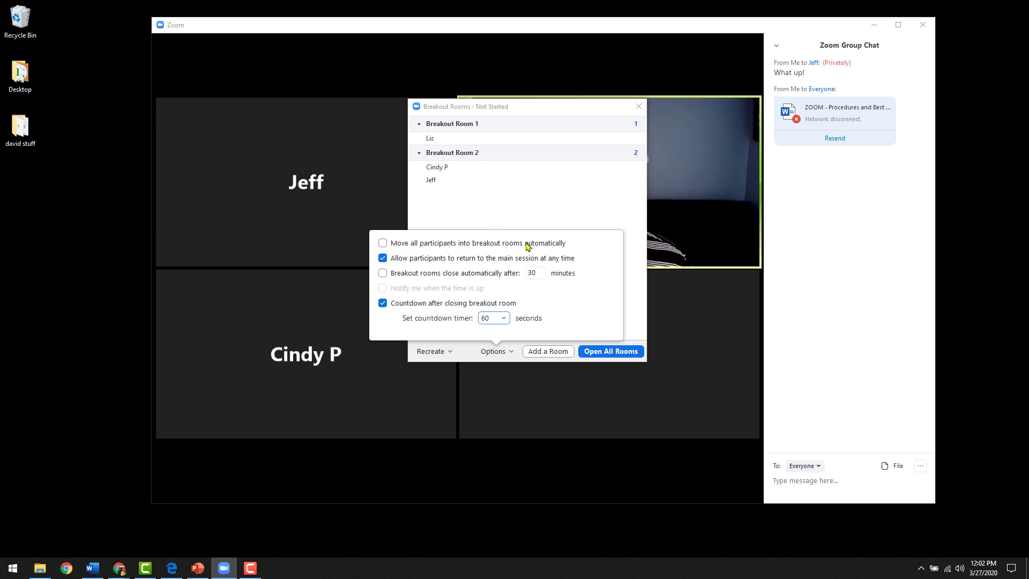
# Close the breakout Options and open all rooms to the assigned participants.
pyautogui.click(582, 213)
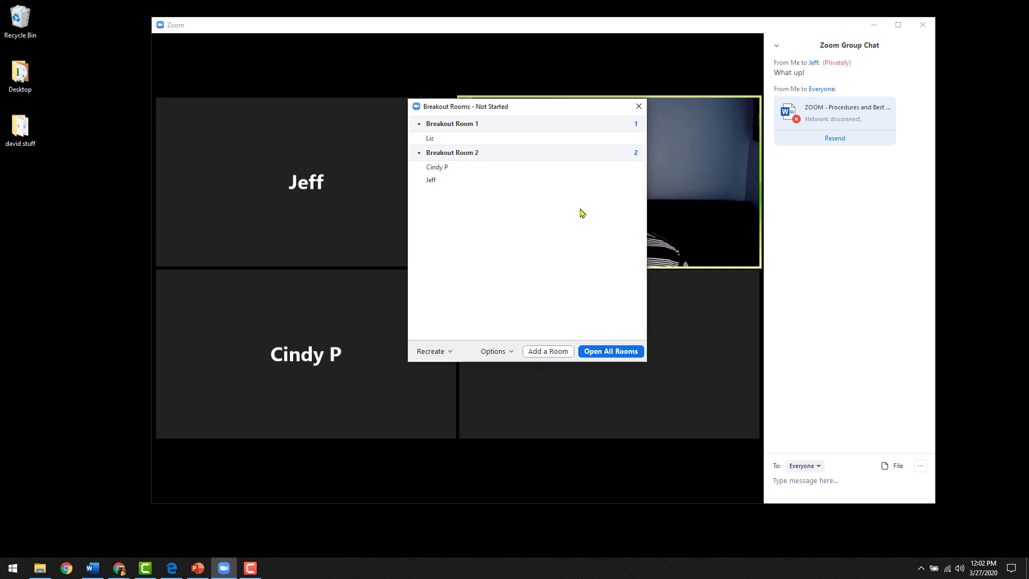
pyautogui.click(607, 351)
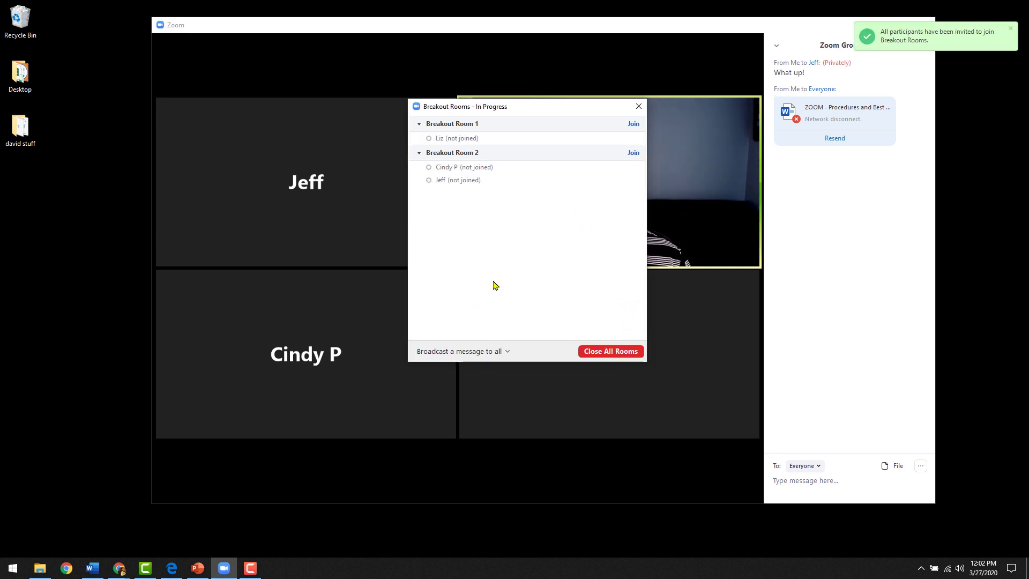
# Drag the attendee's Chrome web client on screen to show its Breakout Room 2 invitation.
pyautogui.moveTo(480, 140)
pyautogui.moveTo(451, 184)
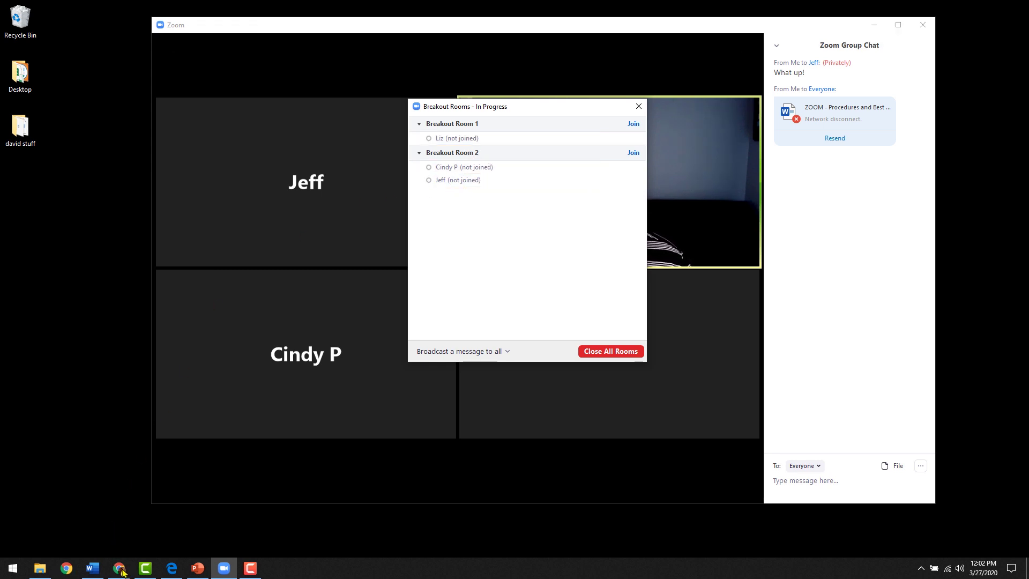
pyautogui.moveTo(510, 227)
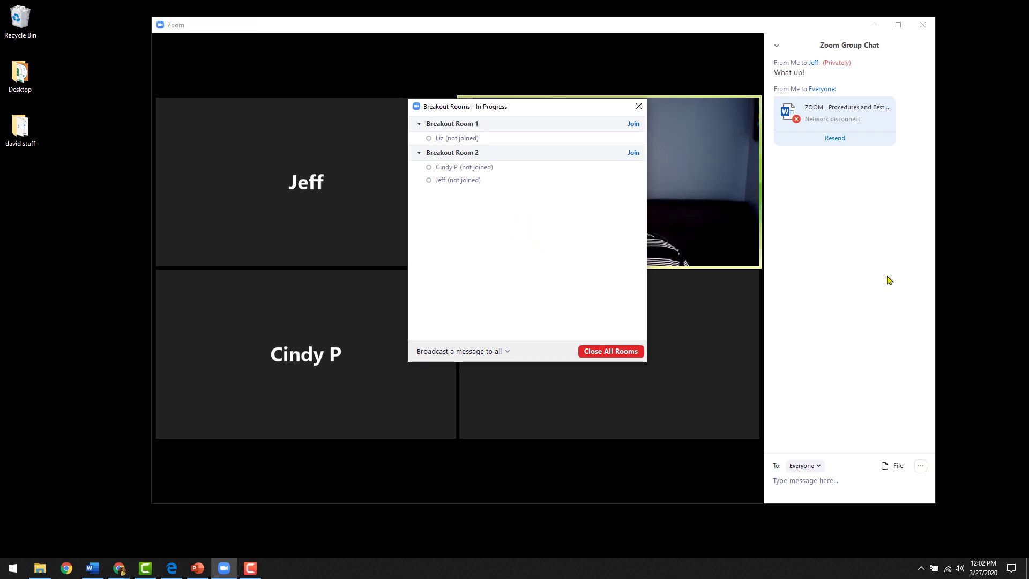
pyautogui.moveTo(0, 118); pyautogui.dragTo(468, 89)
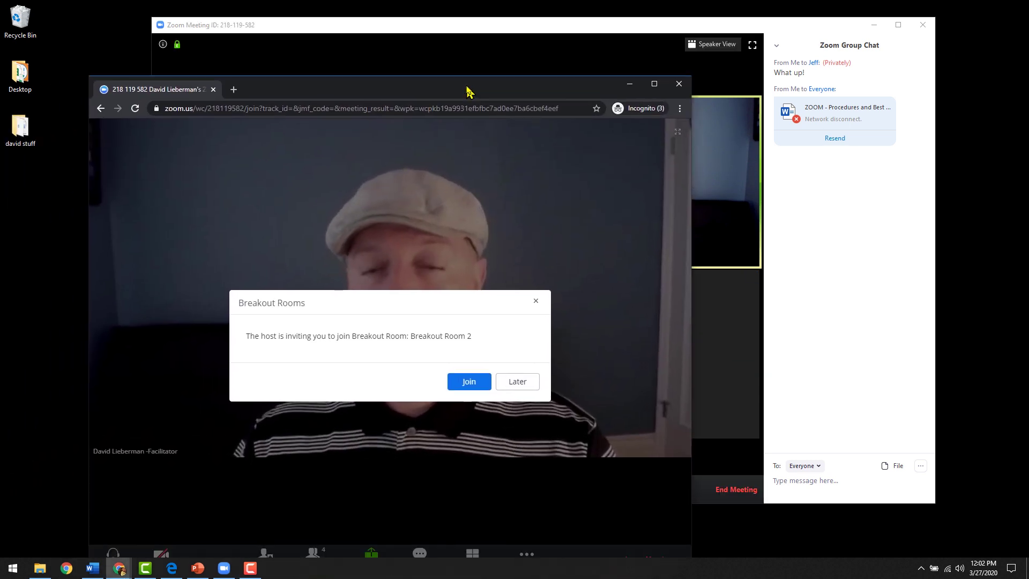
# Join Breakout Room 2 from the browser invitation, then move the Chrome window off screen.
pyautogui.click(469, 382)
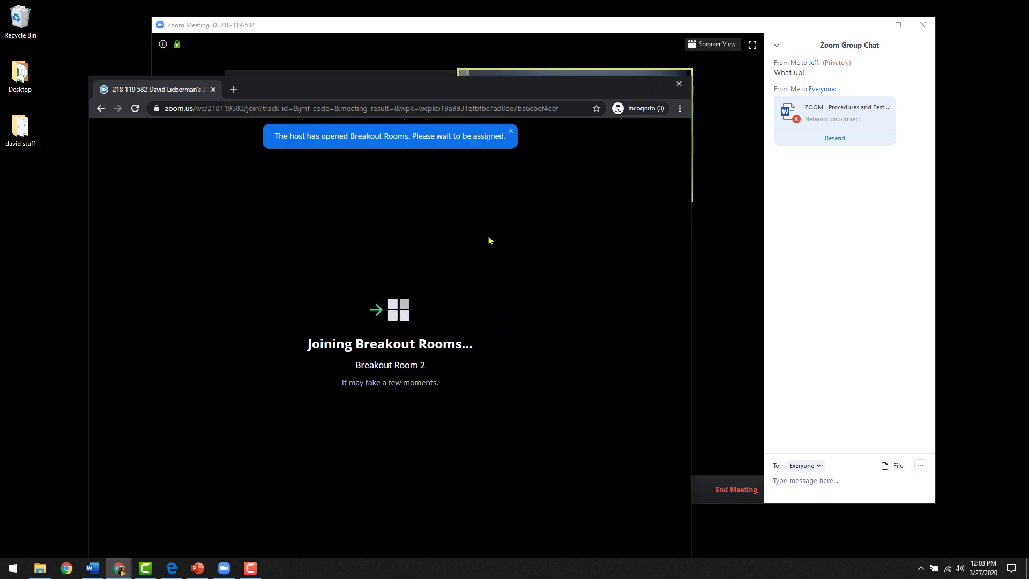
pyautogui.moveTo(499, 91); pyautogui.dragTo(0, 108)
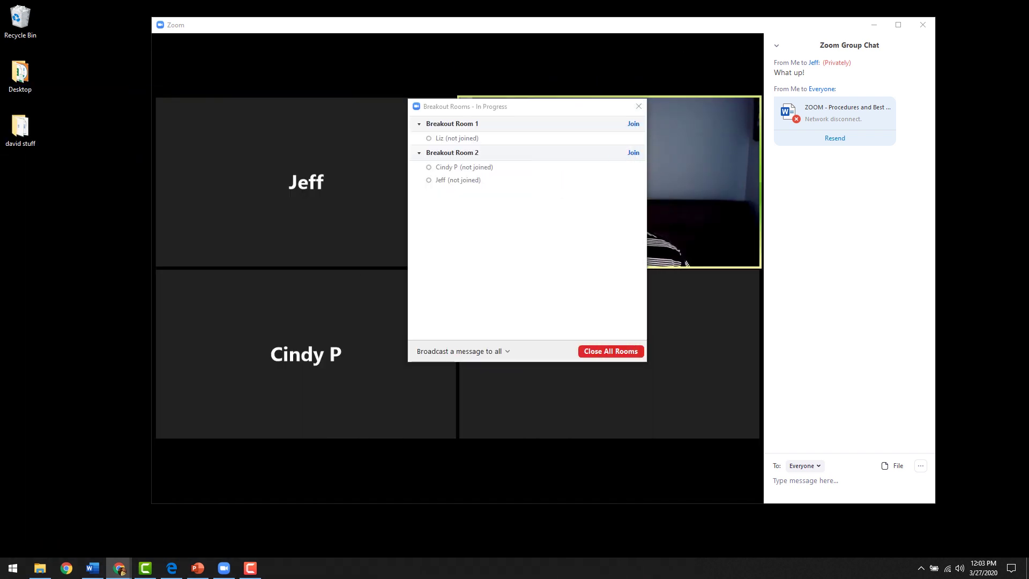
pyautogui.moveTo(182, 281)
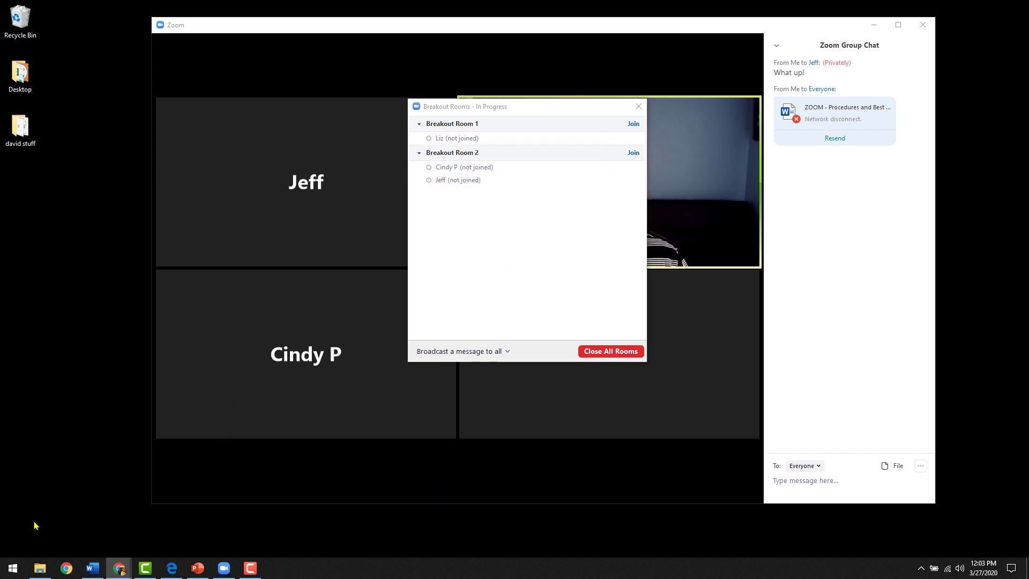
pyautogui.moveTo(130, 568)
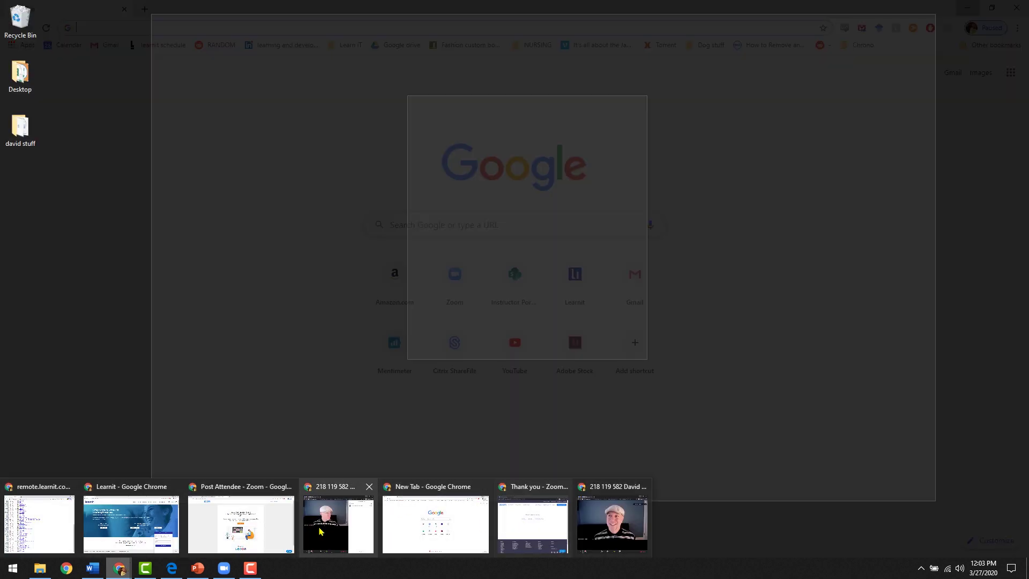
# In the host's meeting, assign the unassigned participant to Breakout Room 2.
pyautogui.click(320, 531)
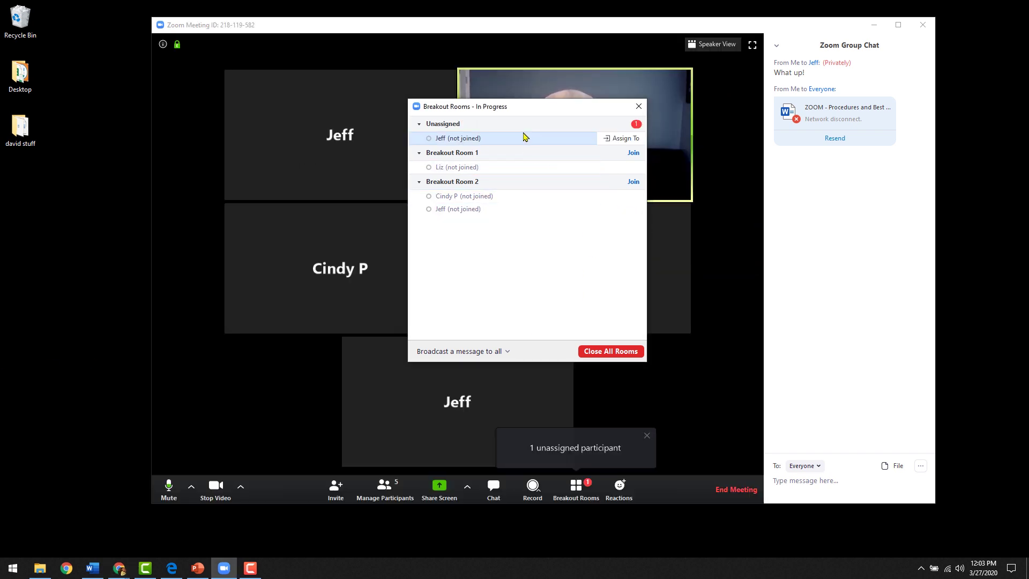
pyautogui.click(620, 138)
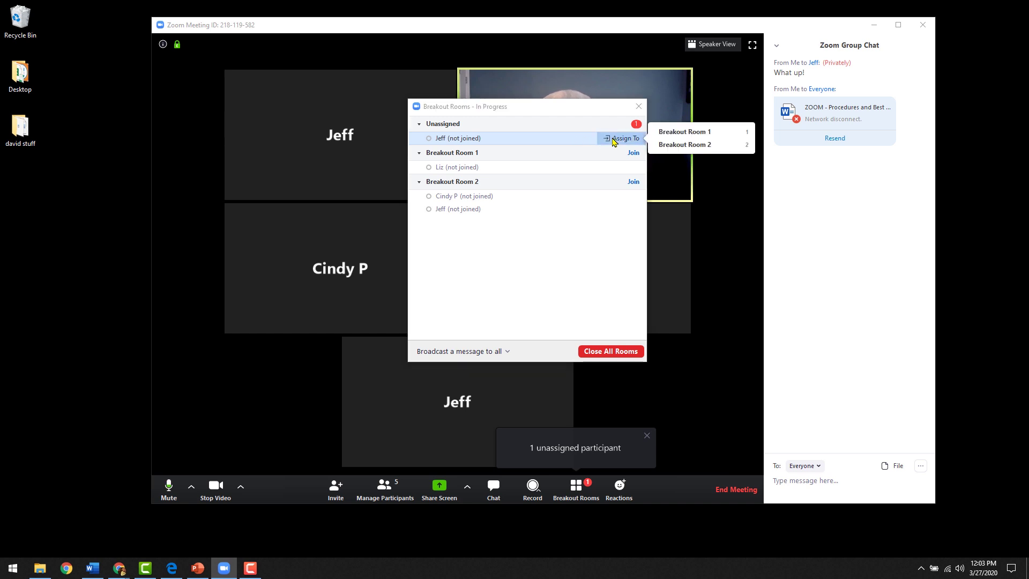
pyautogui.click(671, 145)
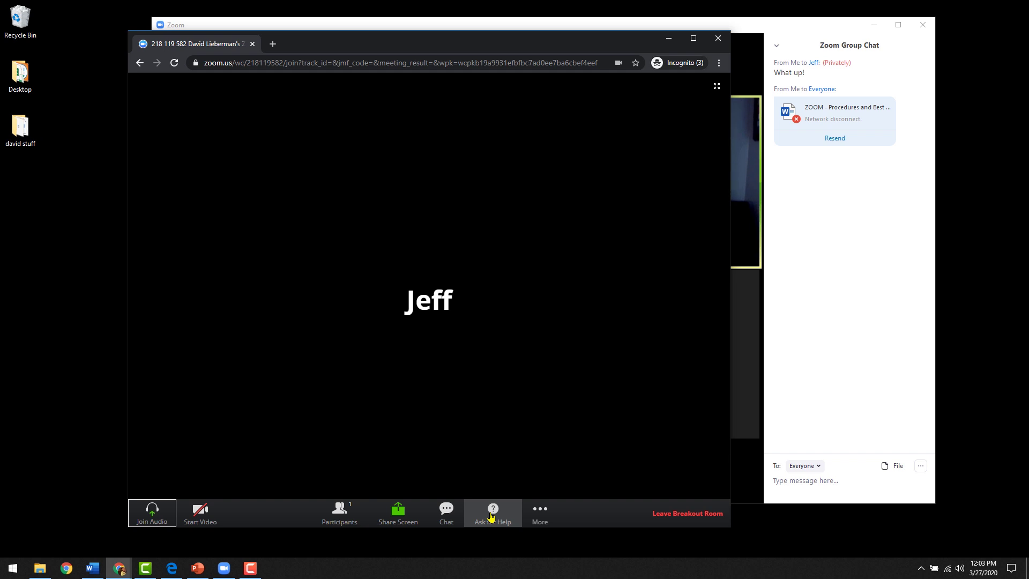
# Move the Chrome window aside to reveal the attendee joined in Breakout Room 2.
pyautogui.moveTo(588, 49); pyautogui.dragTo(0, 84)
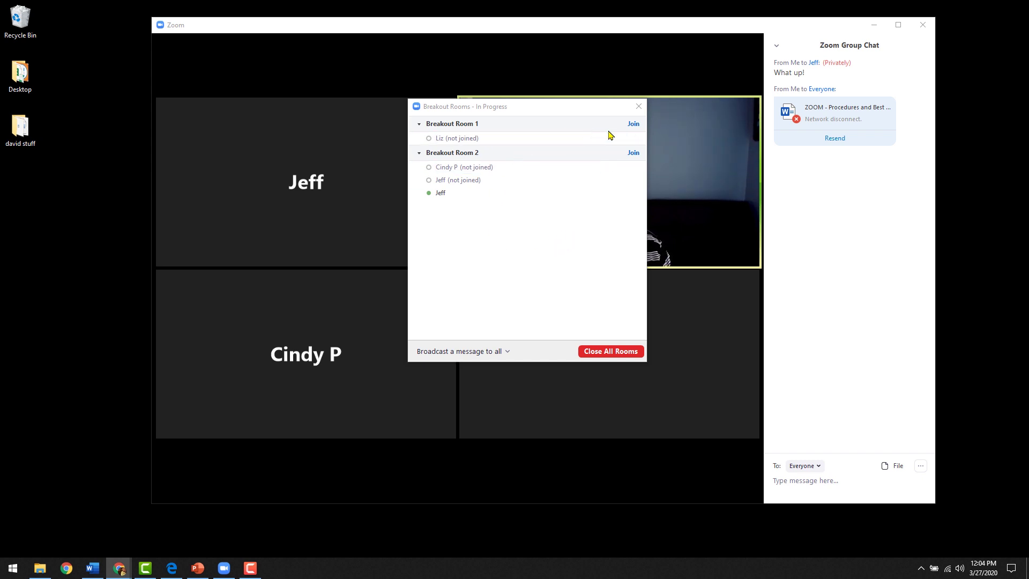
# Move the remaining Breakout Room 1 participant into Breakout Room 2.
pyautogui.click(628, 140)
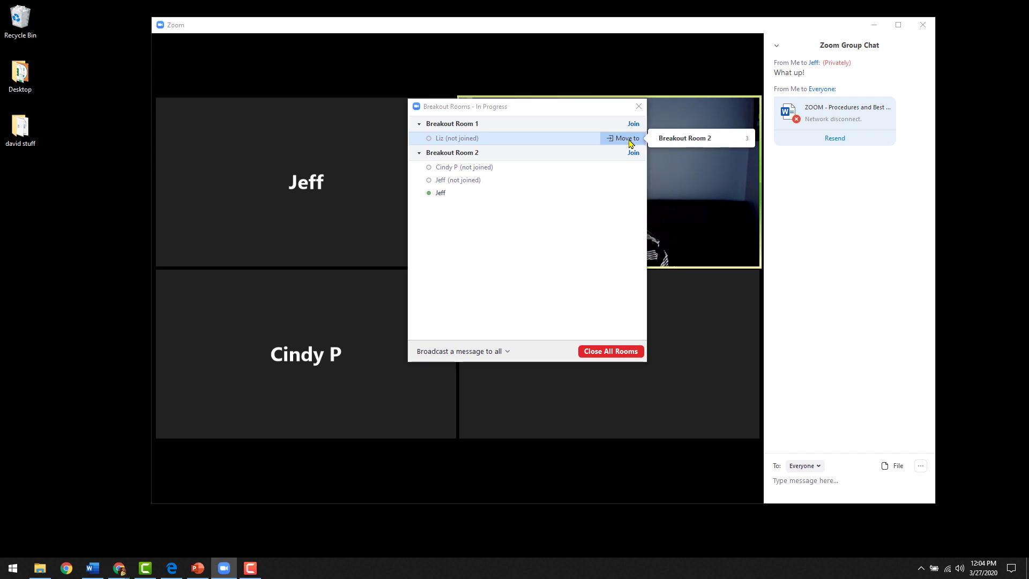
pyautogui.click(665, 140)
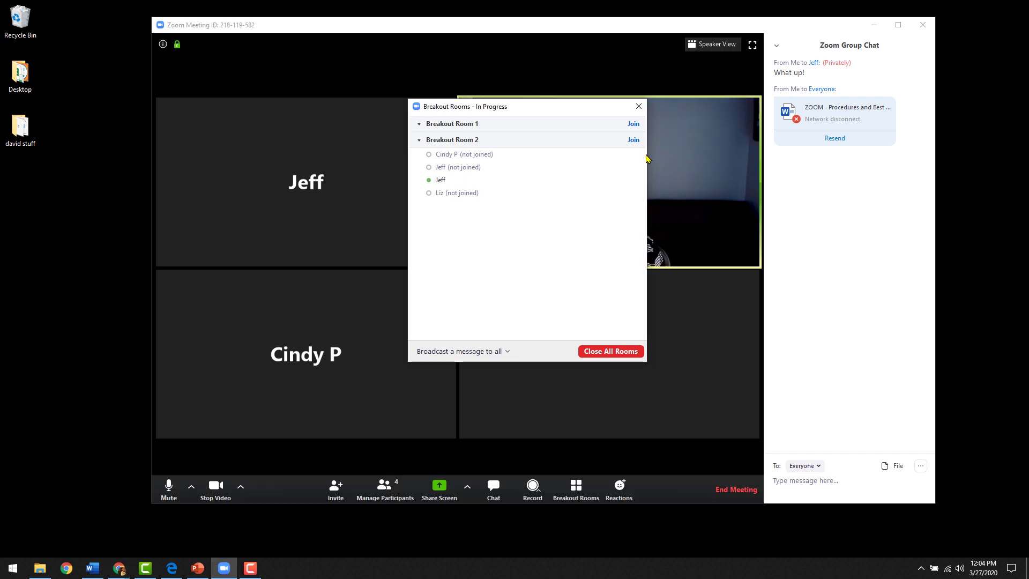
pyautogui.moveTo(621, 171)
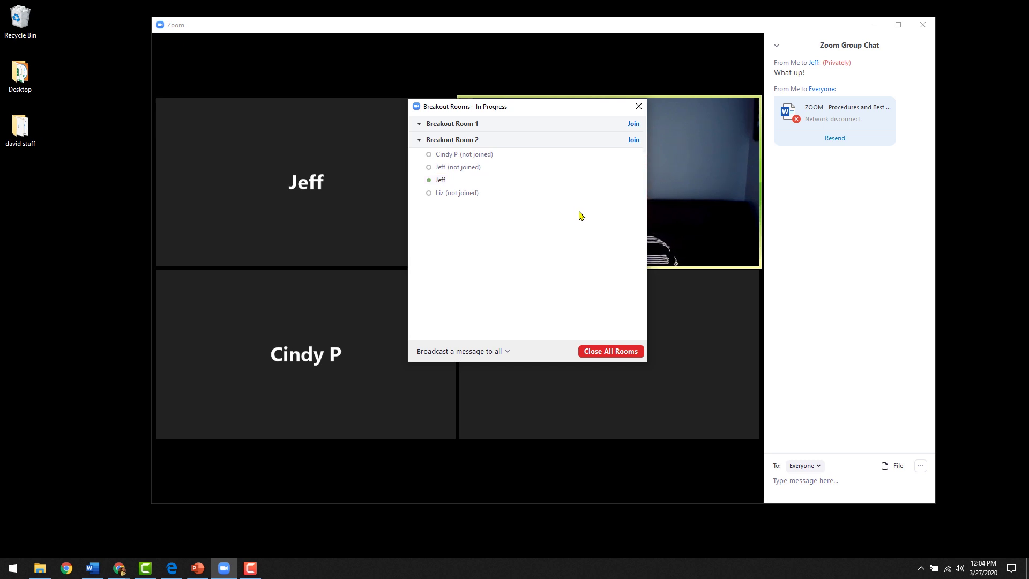
# Broadcast the message '2 minutes!' to all breakout rooms.
pyautogui.click(461, 352)
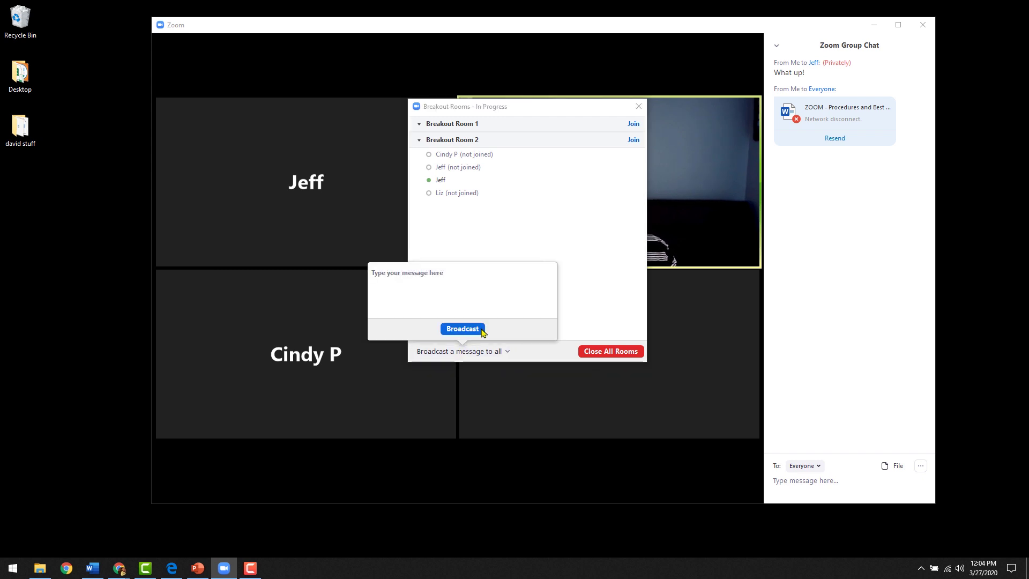
pyautogui.write('2minutes!')
pyautogui.press('Left')
pyautogui.press('Left')
pyautogui.press('Left')
pyautogui.press('Left')
pyautogui.press('Left')
pyautogui.press('Left')
pyautogui.press('Left')
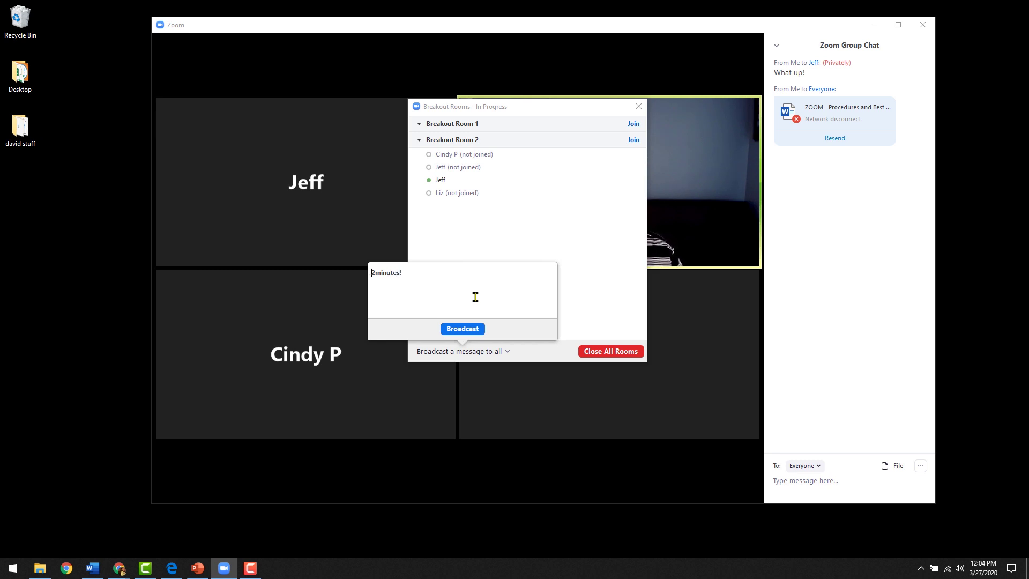
pyautogui.click(451, 328)
# Check the attendee's browser, return to the meeting, and dismiss a second broadcast box unsent.
pyautogui.hotkey('alt', 'Tab')
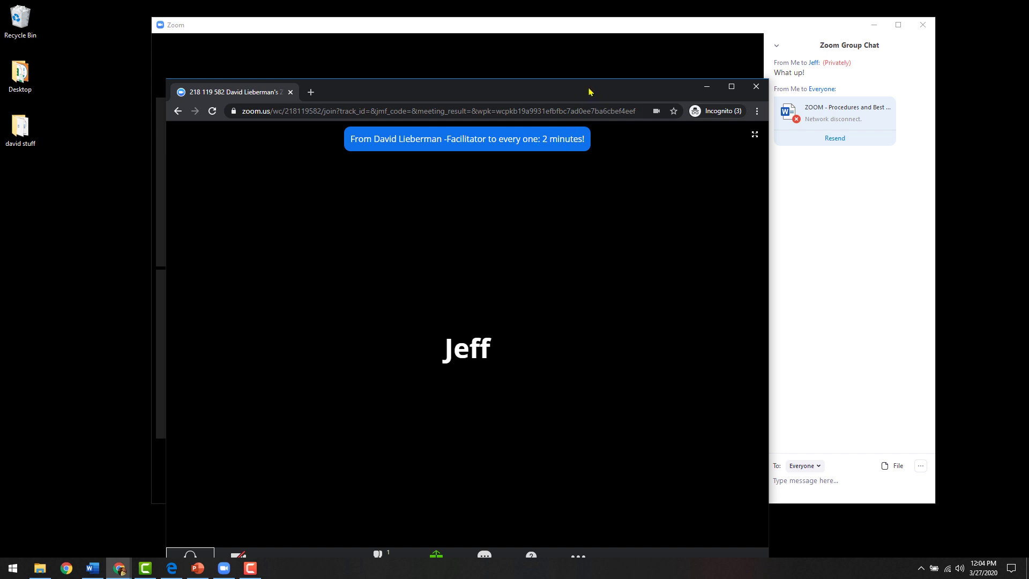
pyautogui.hotkey('alt', 'Tab')
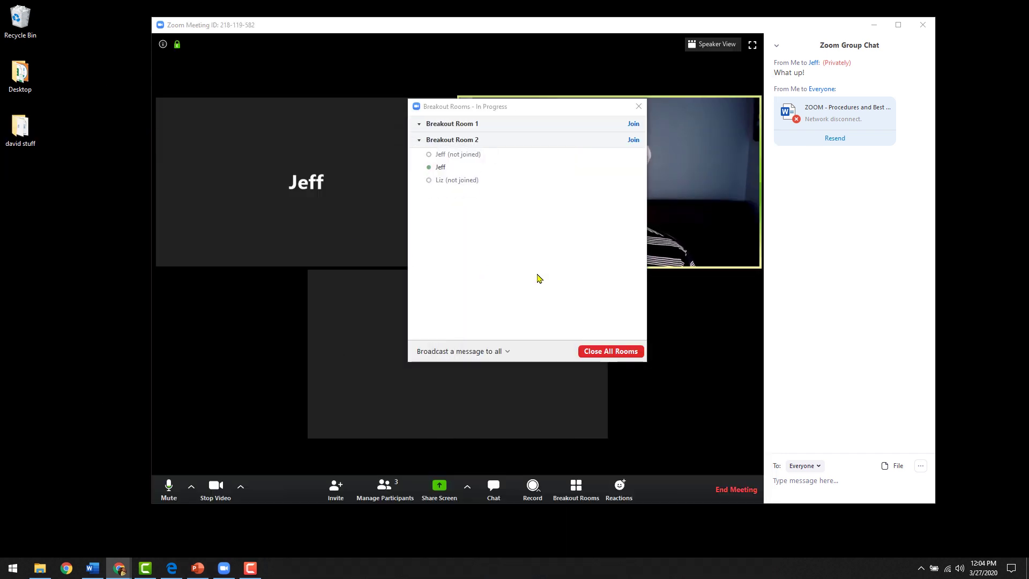
pyautogui.click(503, 351)
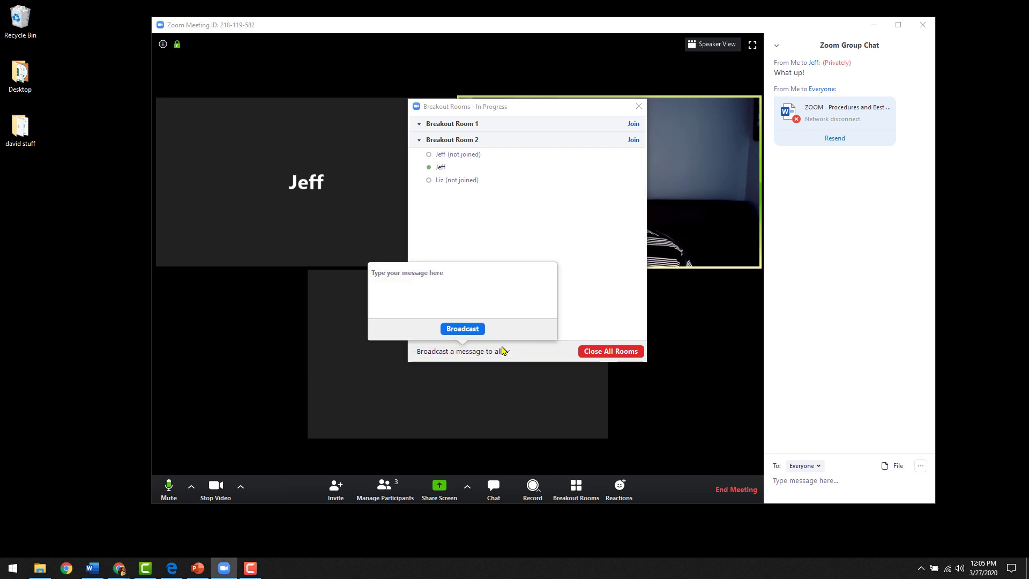
pyautogui.click(528, 352)
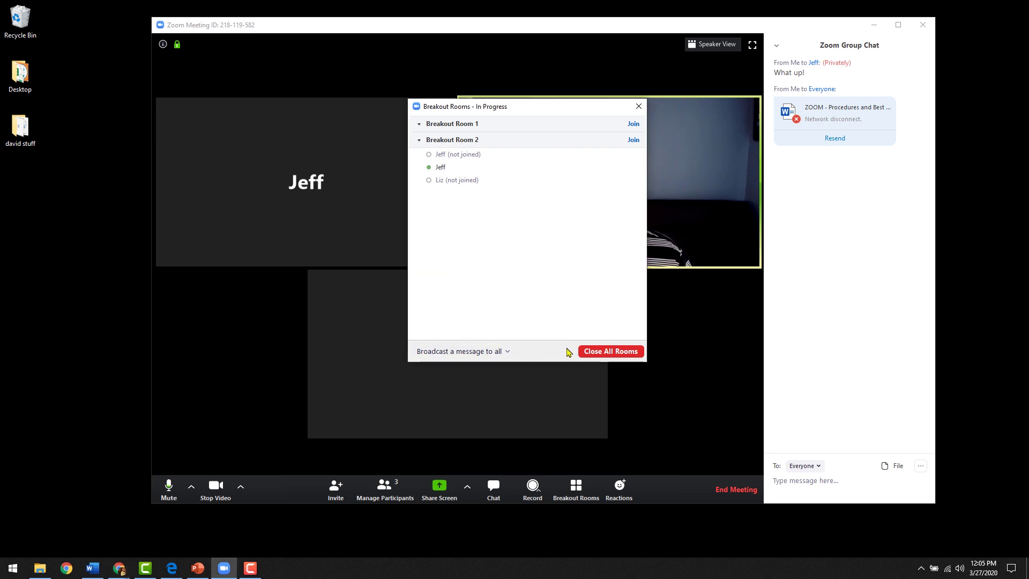
# Close all breakout rooms and drag the dialog to the lower left off the video tiles.
pyautogui.click(597, 353)
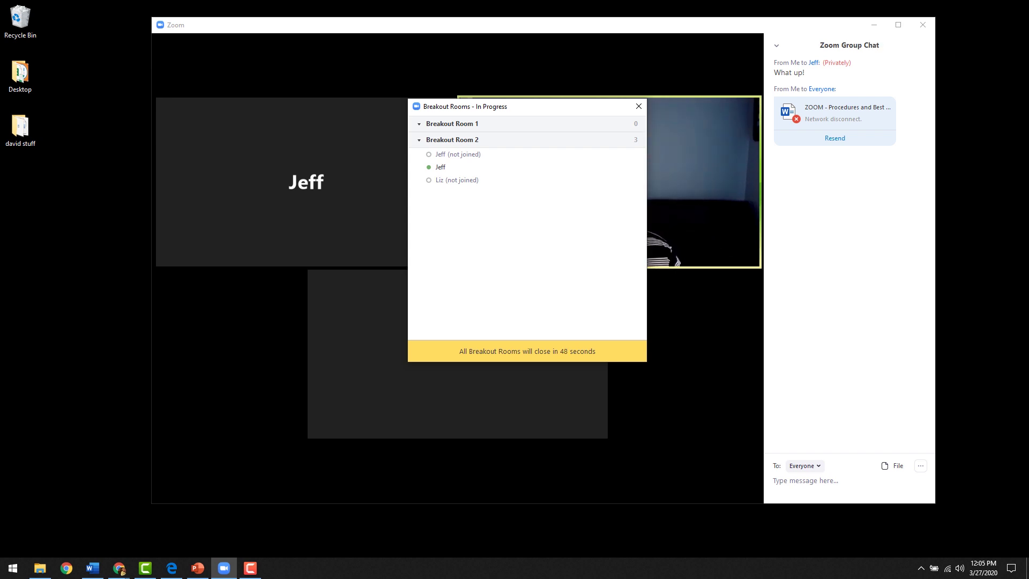
pyautogui.moveTo(528, 110); pyautogui.dragTo(299, 154)
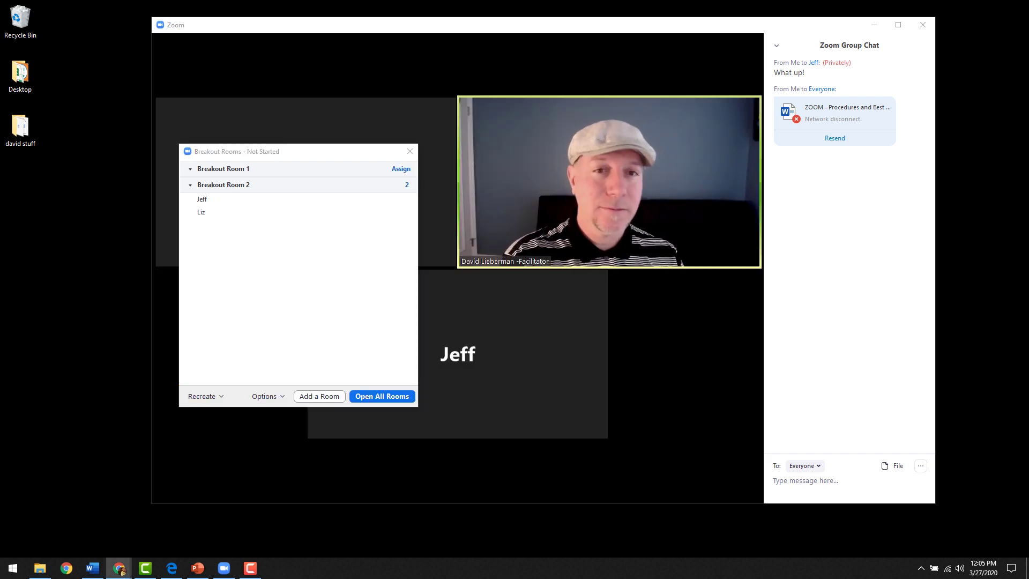
pyautogui.moveTo(298, 151); pyautogui.dragTo(179, 285)
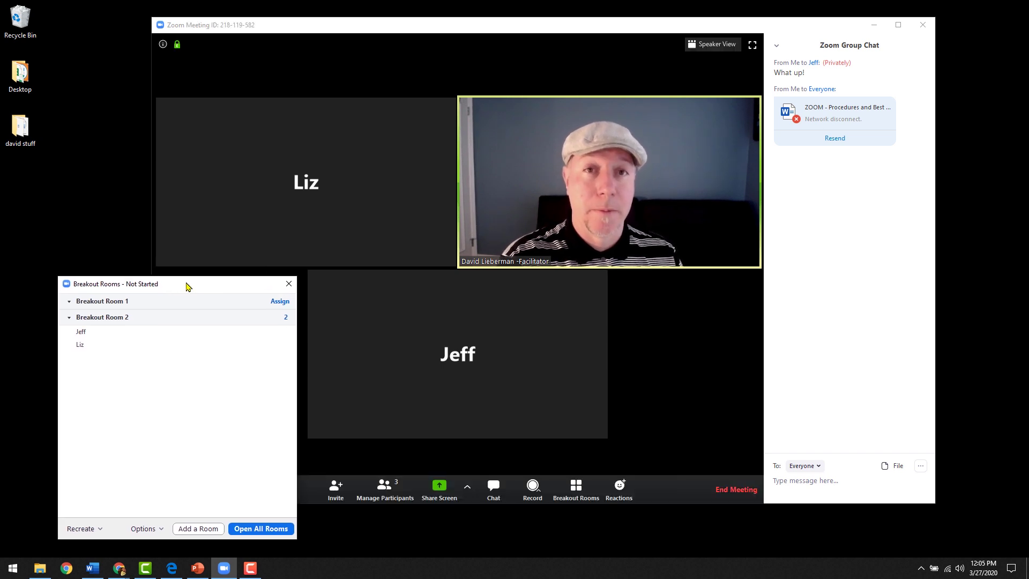
# Close the Not Started breakout rooms window, then Alt+Tab to Chrome and back.
pyautogui.click(293, 284)
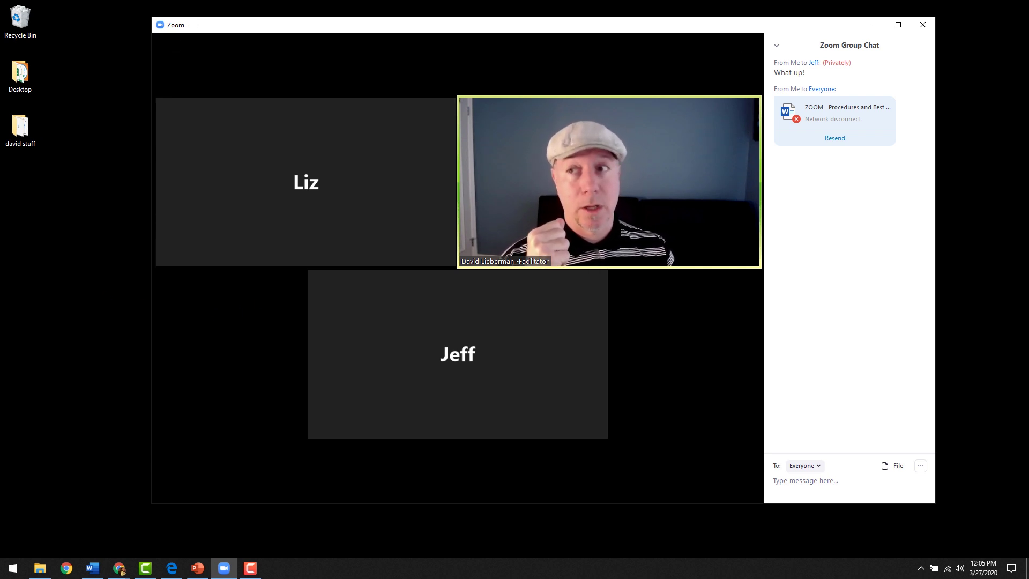
pyautogui.hotkey('alt', 'Tab')
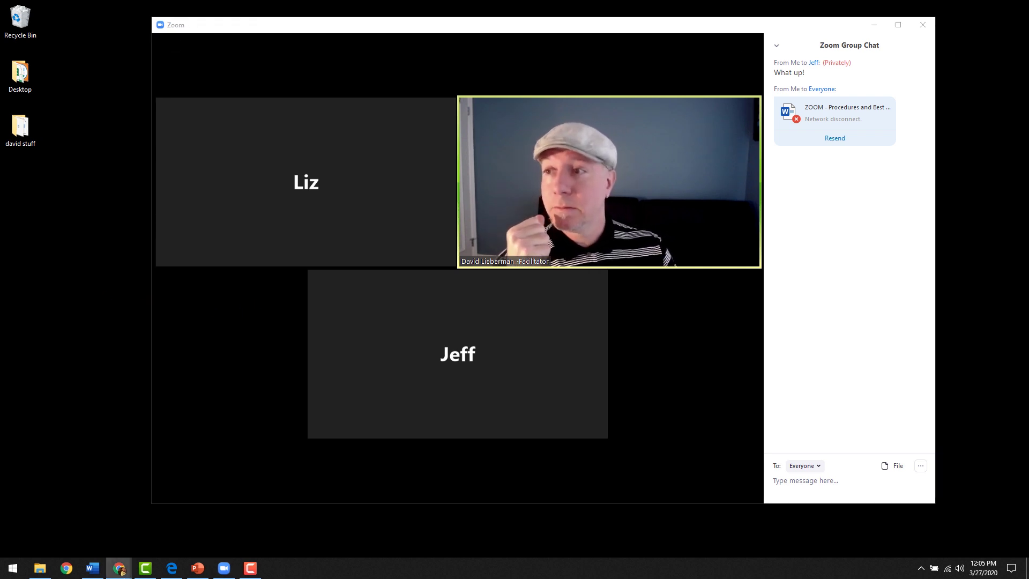
pyautogui.hotkey('alt', 'Tab')
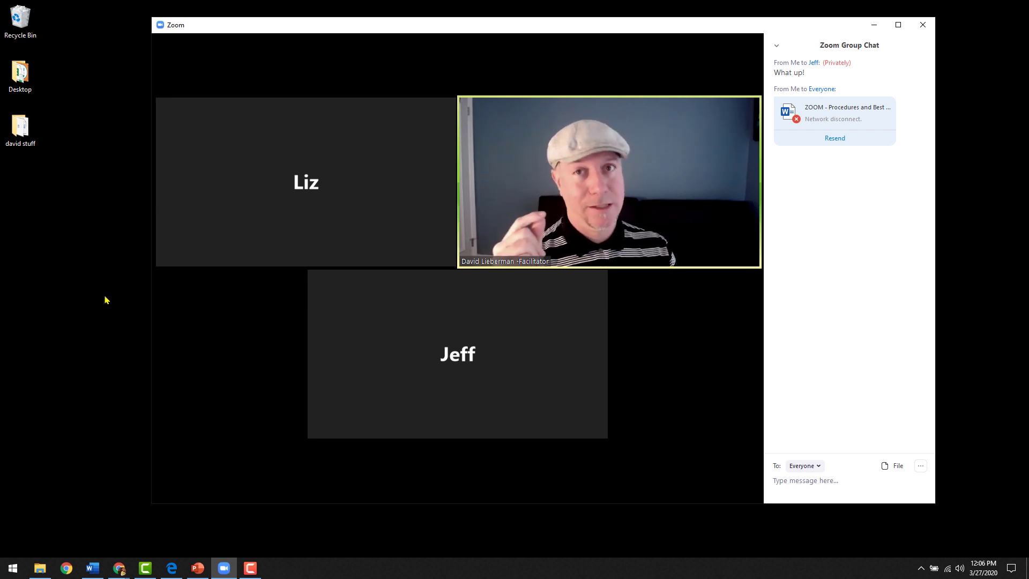
# Place the Word best-practices document at Starting the Workshop/Class beside the facilitator's video.
pyautogui.moveTo(253, 295)
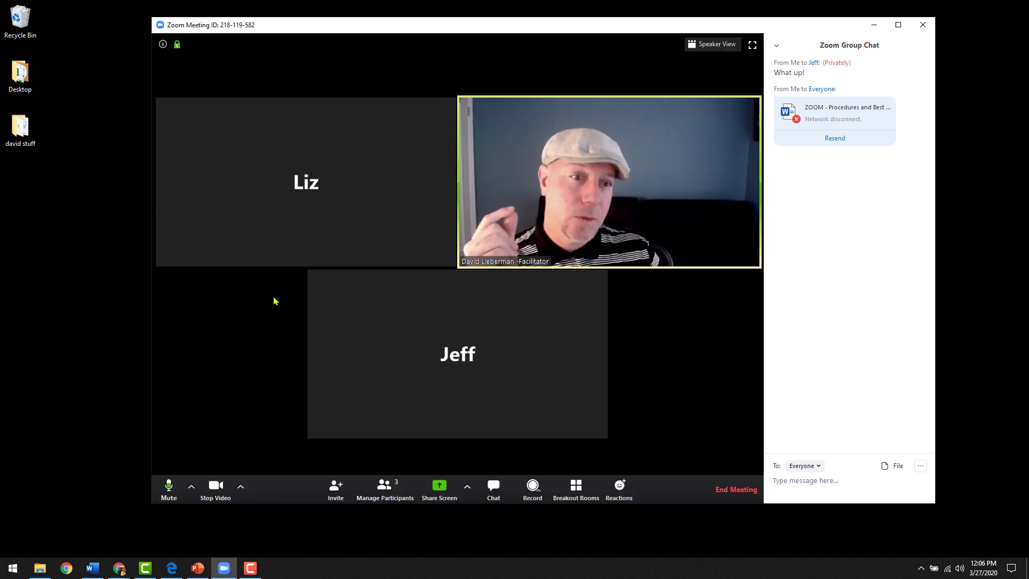
pyautogui.moveTo(315, 325)
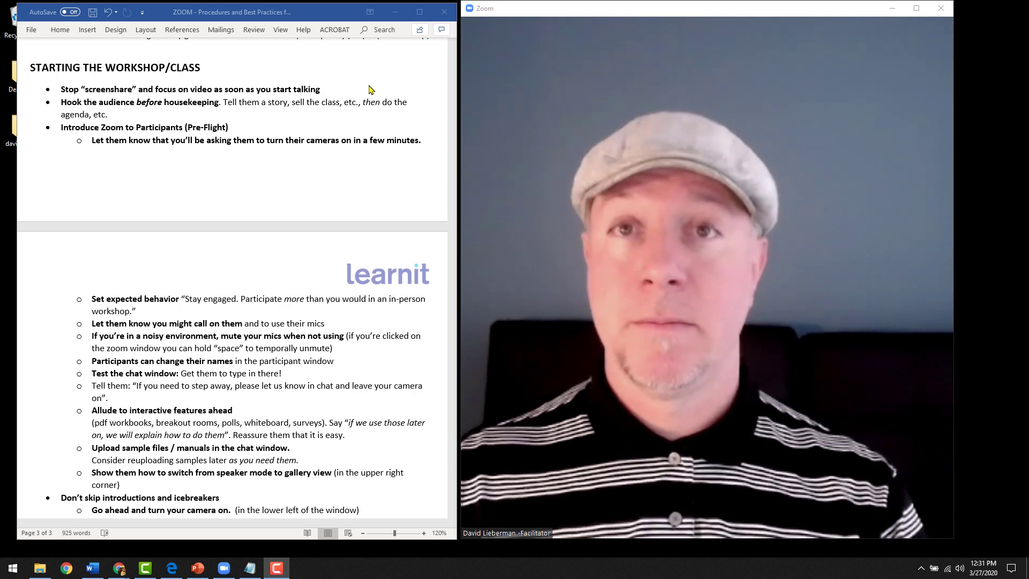
pyautogui.moveTo(846, 108)
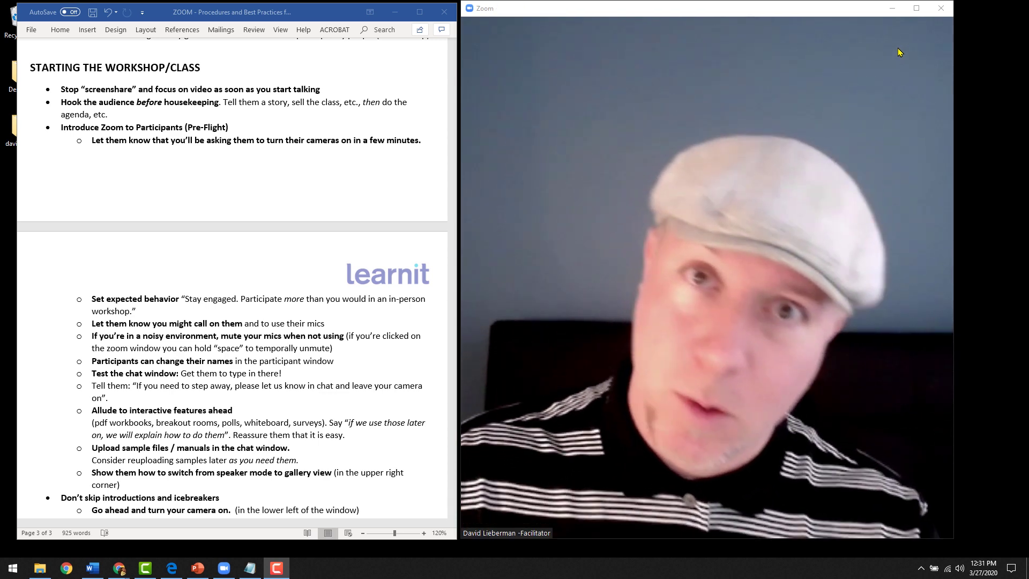
pyautogui.moveTo(856, 63)
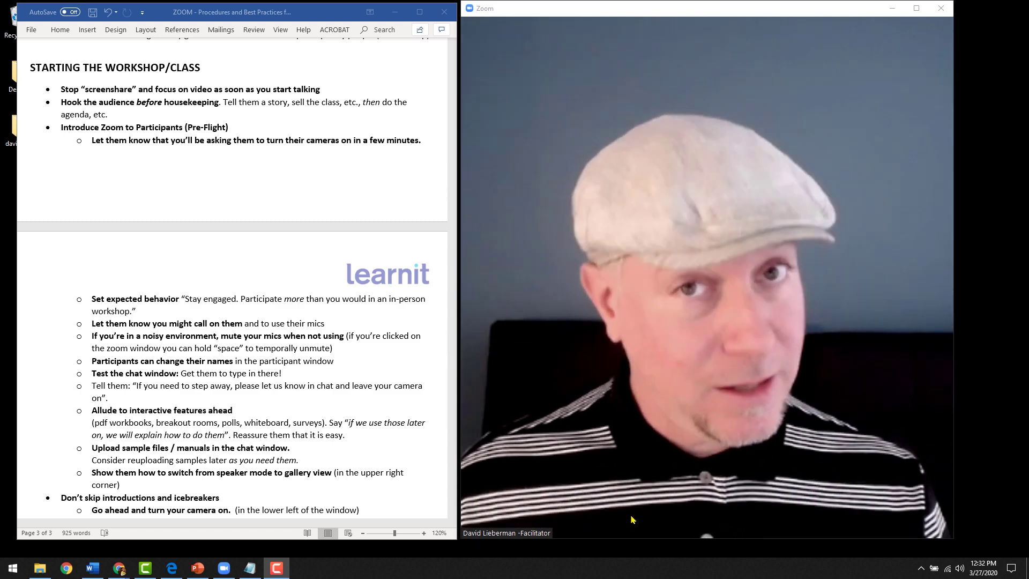
pyautogui.moveTo(641, 476)
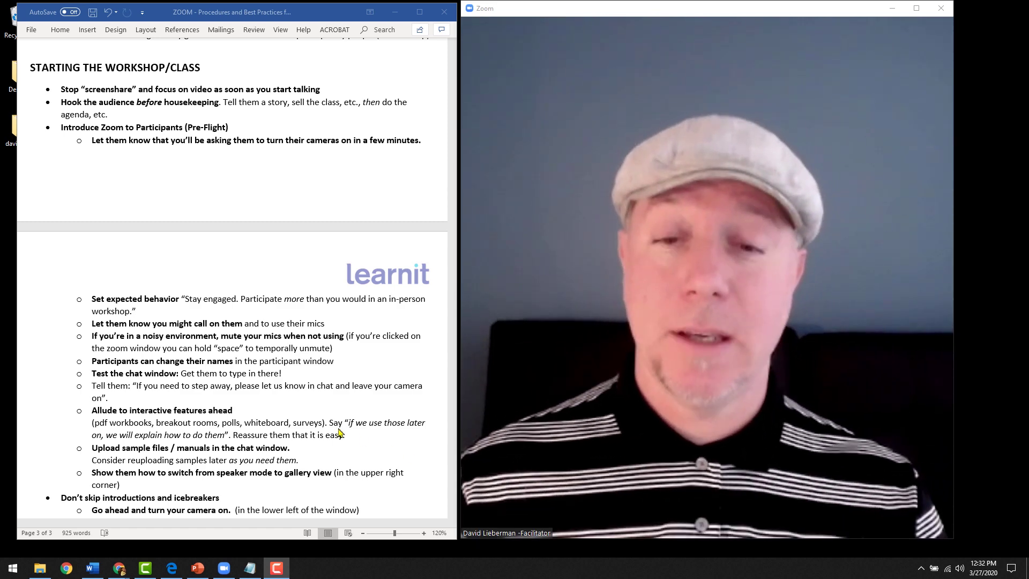
# Select the checklist phrase "Test the chat window:" on page 3 of the best-practices document.
pyautogui.scroll(-1, 340, 433)
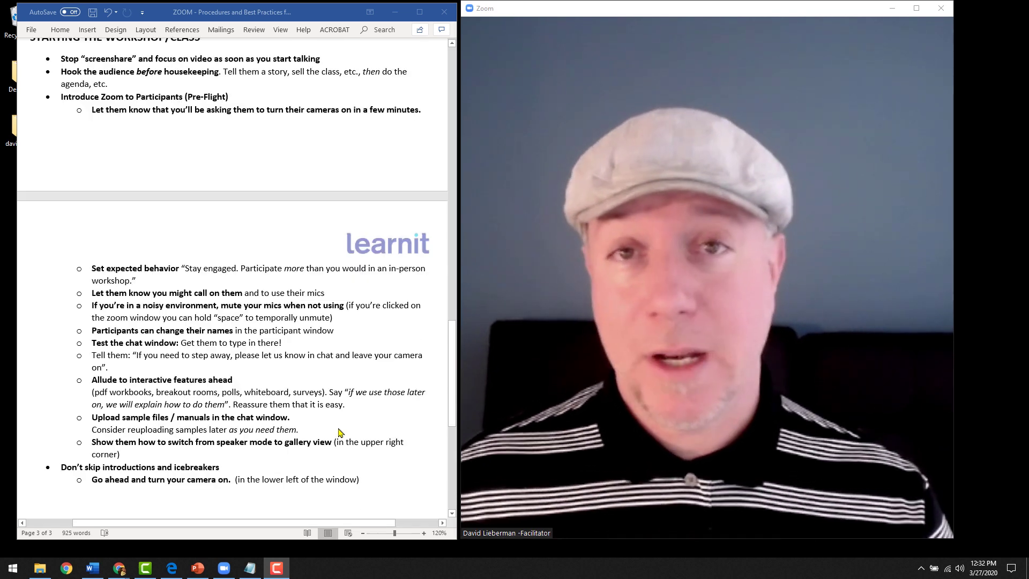
pyautogui.scroll(1, 339, 434)
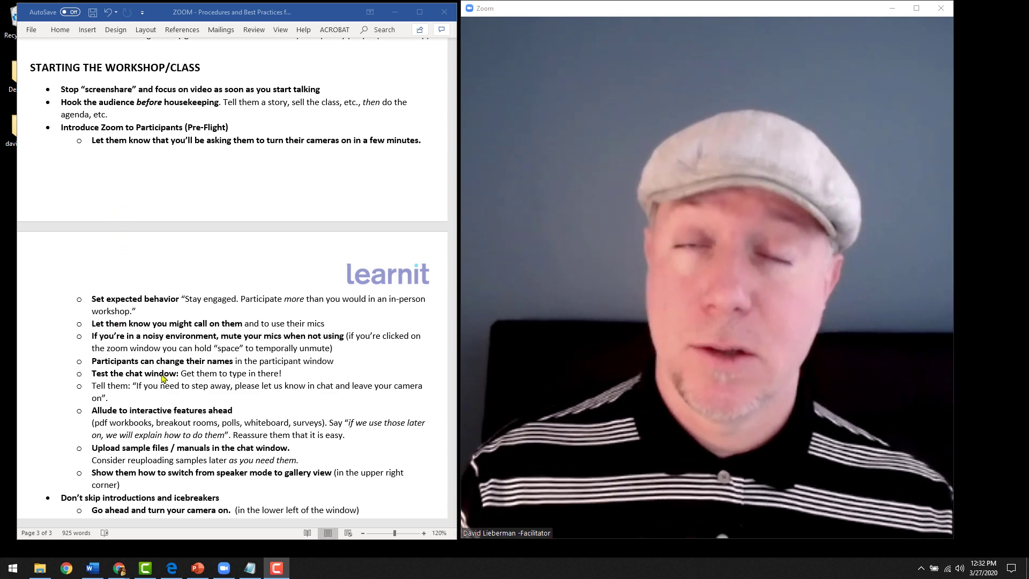
pyautogui.click(111, 377)
pyautogui.moveTo(182, 374); pyautogui.dragTo(79, 371)
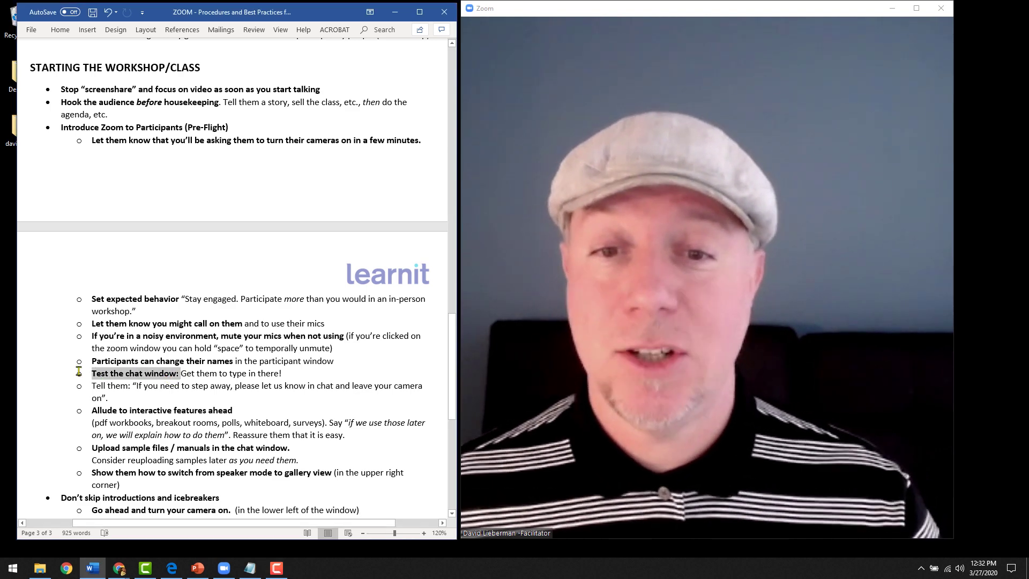